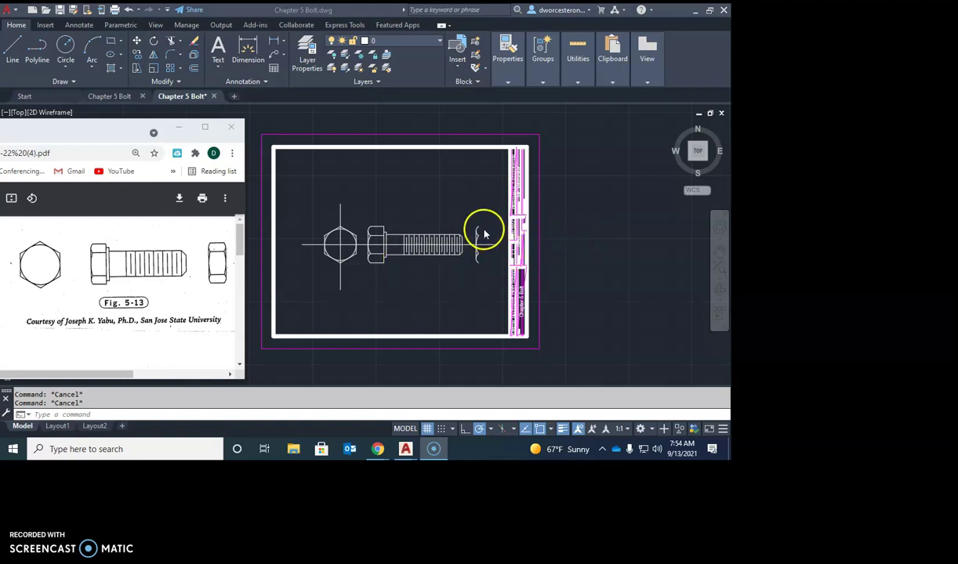
# Return to the bolt drawing, zoom in on the bolt head and select its curved end arc.
pyautogui.click(363, 221)
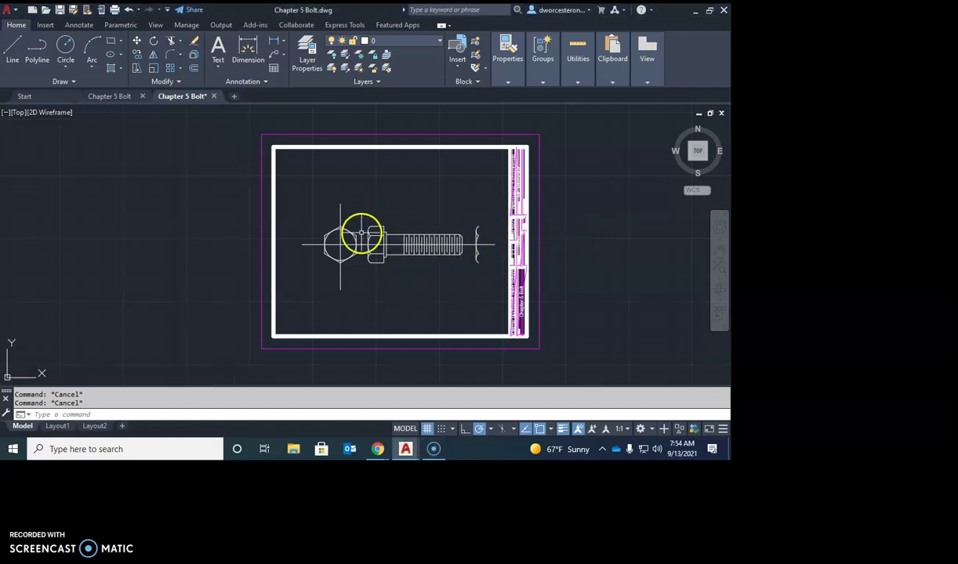
pyautogui.moveTo(362, 217); pyautogui.dragTo(379, 292)
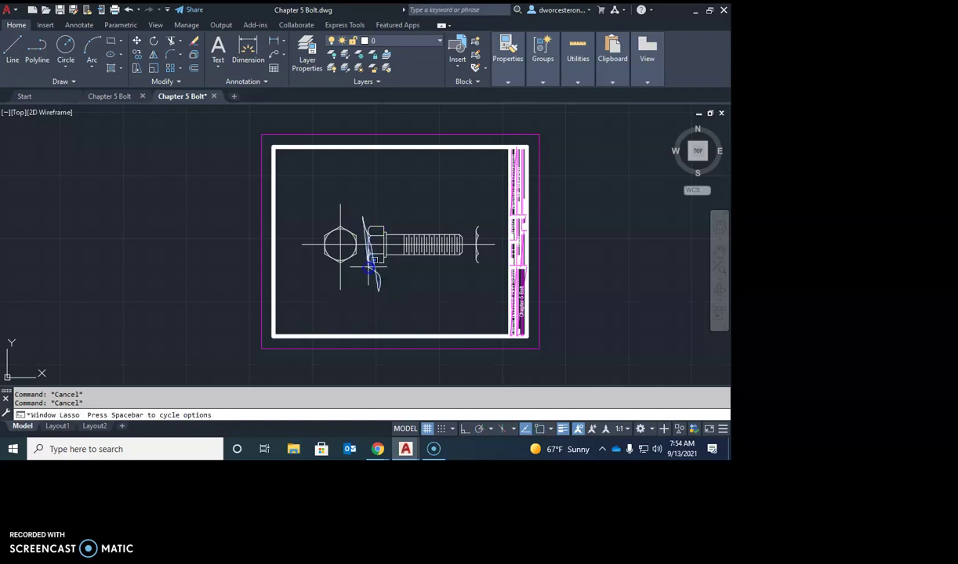
pyautogui.click(364, 199)
pyautogui.click(505, 229)
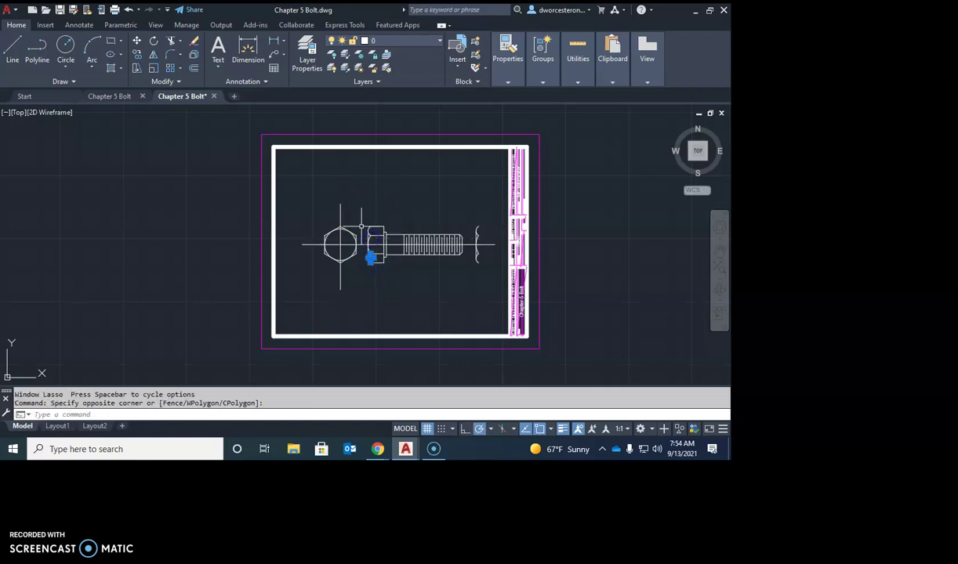
pyautogui.scroll(2, 361, 227)
pyautogui.scroll(1, 362, 227)
pyautogui.scroll(1, 374, 231)
pyautogui.click(314, 153)
pyautogui.click(375, 317)
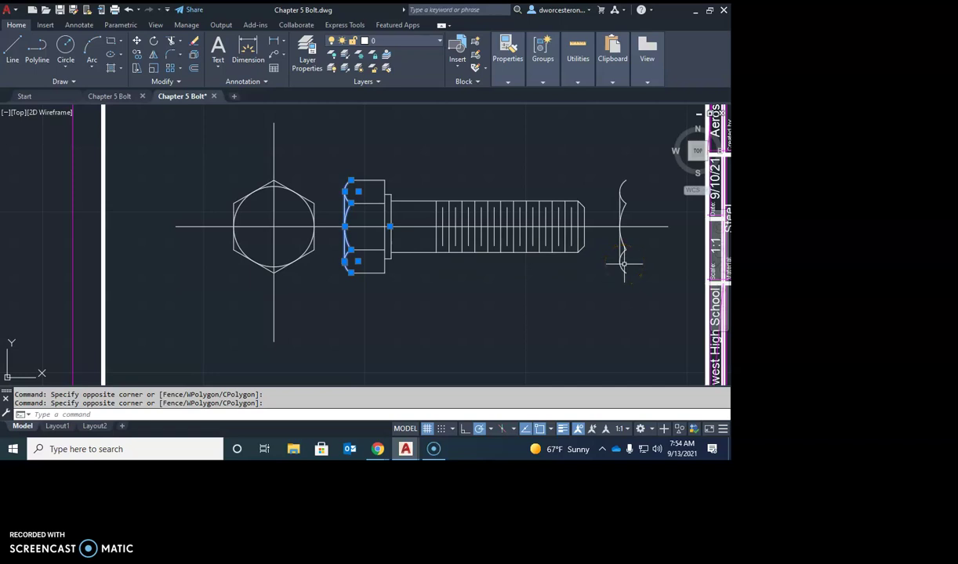
pyautogui.press('Escape')
pyautogui.press('Escape')
pyautogui.hotkey('alt', 'Tab')
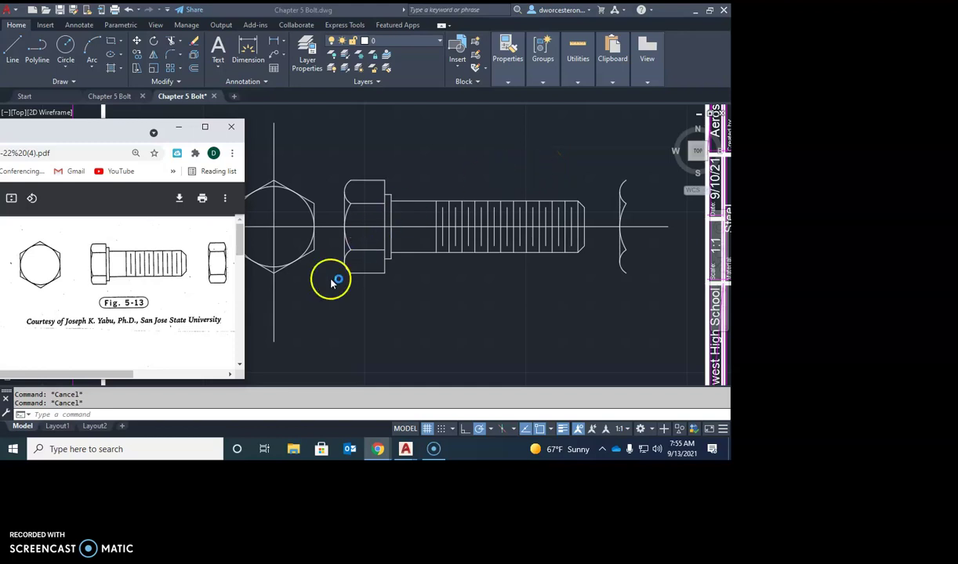
# Draw a 5/8-long horizontal line from the top of the bolt's end curve.
pyautogui.click(551, 151)
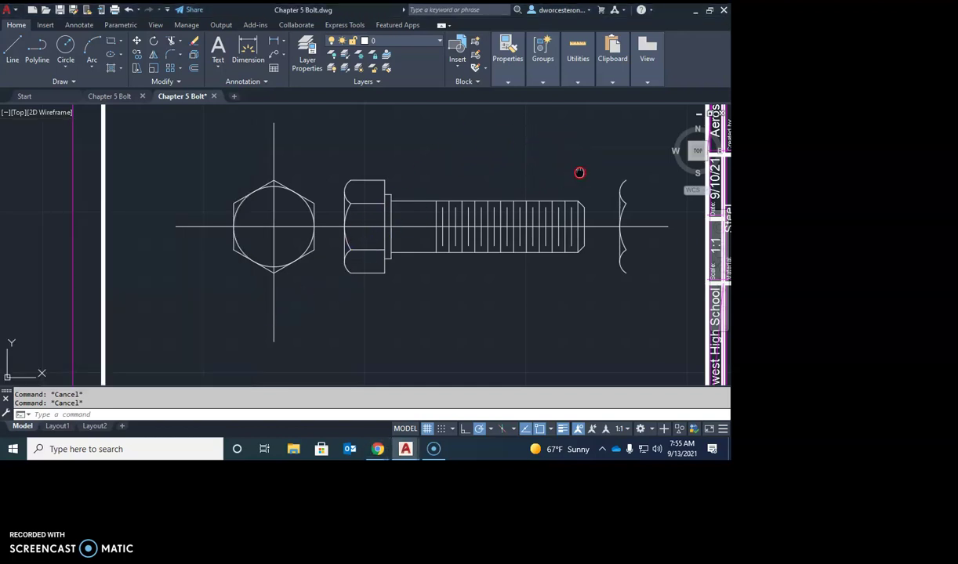
pyautogui.moveTo(566, 158); pyautogui.dragTo(365, 175, button='middle')
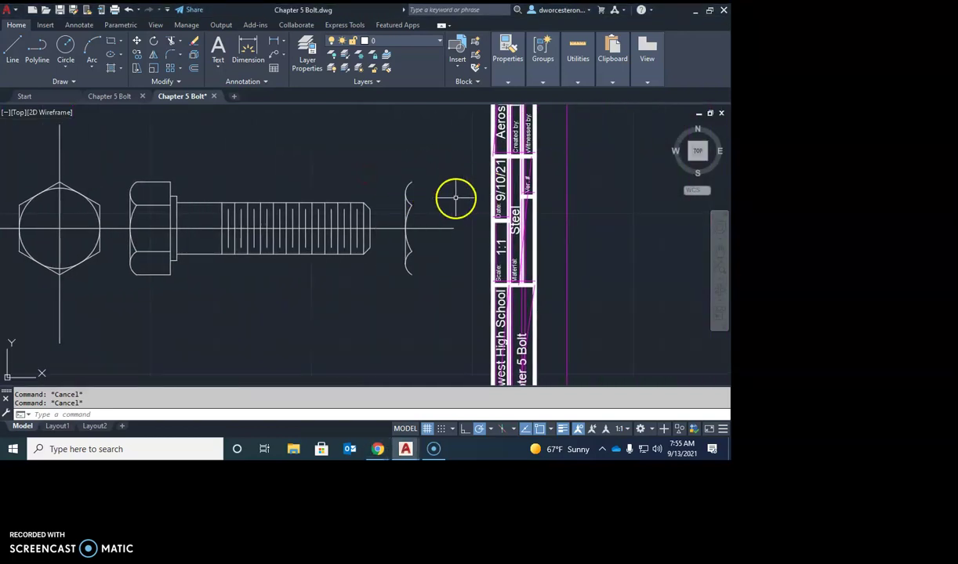
pyautogui.write('l')
pyautogui.press('Return')
pyautogui.click(418, 192)
pyautogui.click(452, 182)
pyautogui.write('5/8')
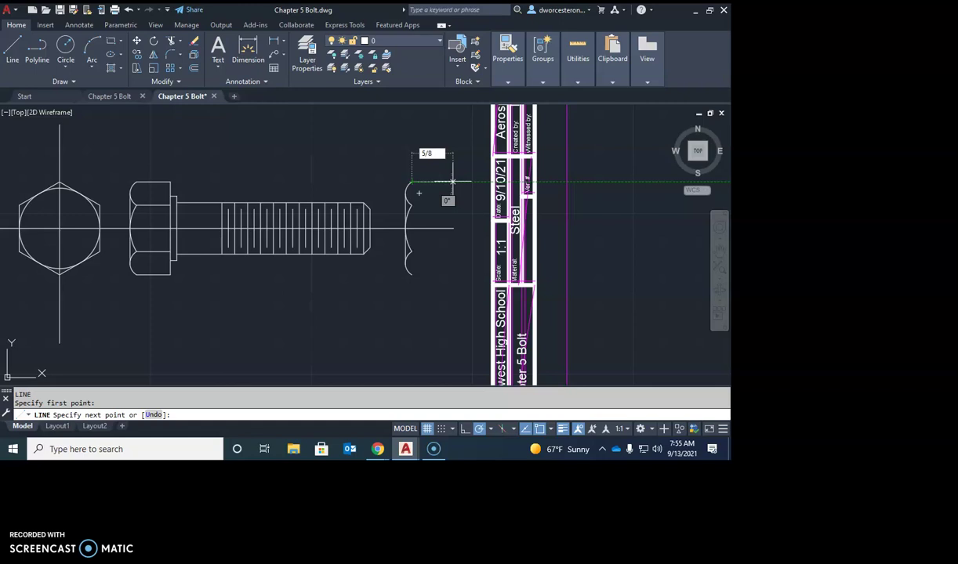
pyautogui.press('Return')
pyautogui.press('Escape')
pyautogui.press('Escape')
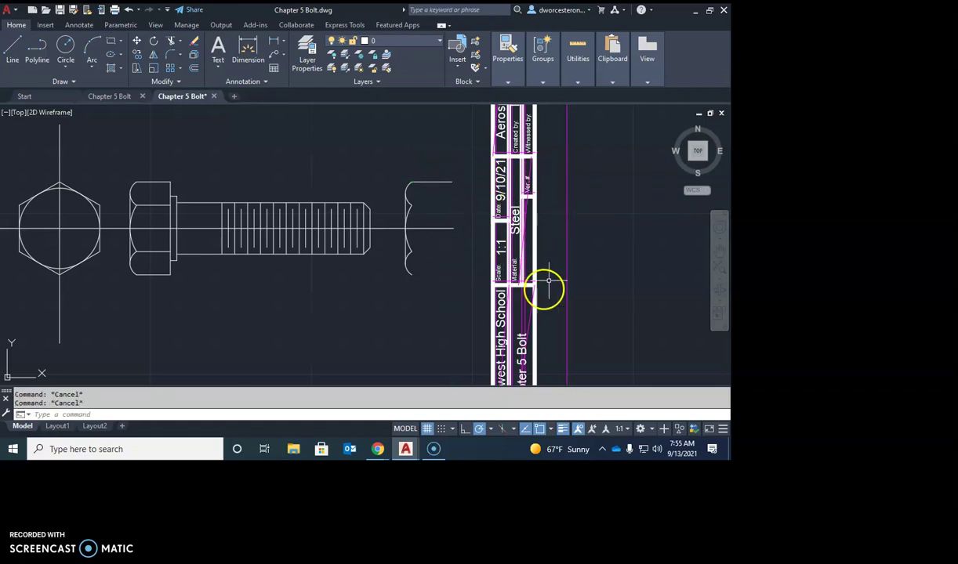
# Move the whole bolt slightly to the left with MOVE.
pyautogui.scroll(-4, 465, 225)
pyautogui.write('m')
pyautogui.press('Return')
pyautogui.click(466, 183)
pyautogui.click(264, 277)
pyautogui.press('Return')
pyautogui.click(406, 280)
pyautogui.click(393, 281)
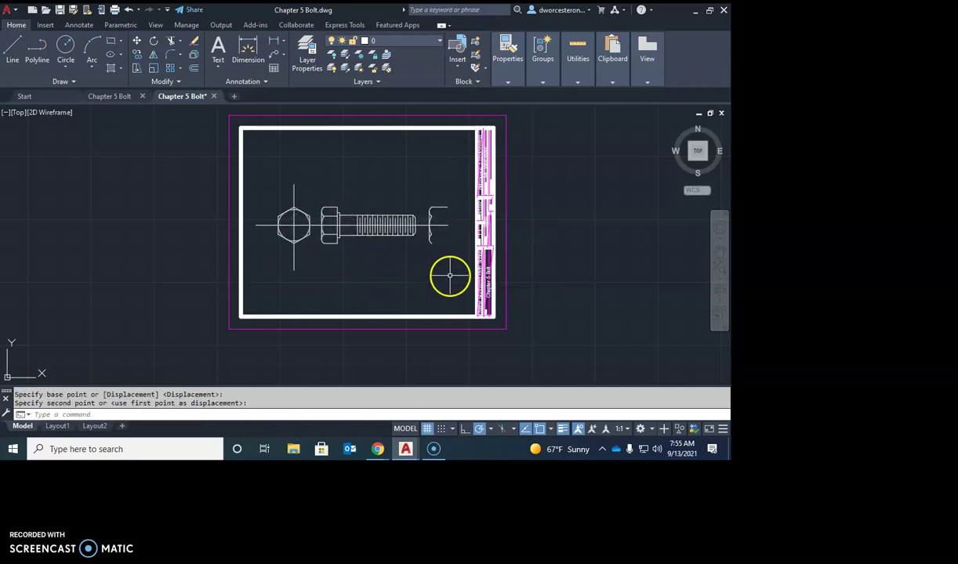
pyautogui.scroll(5, 453, 220)
pyautogui.scroll(-2, 453, 218)
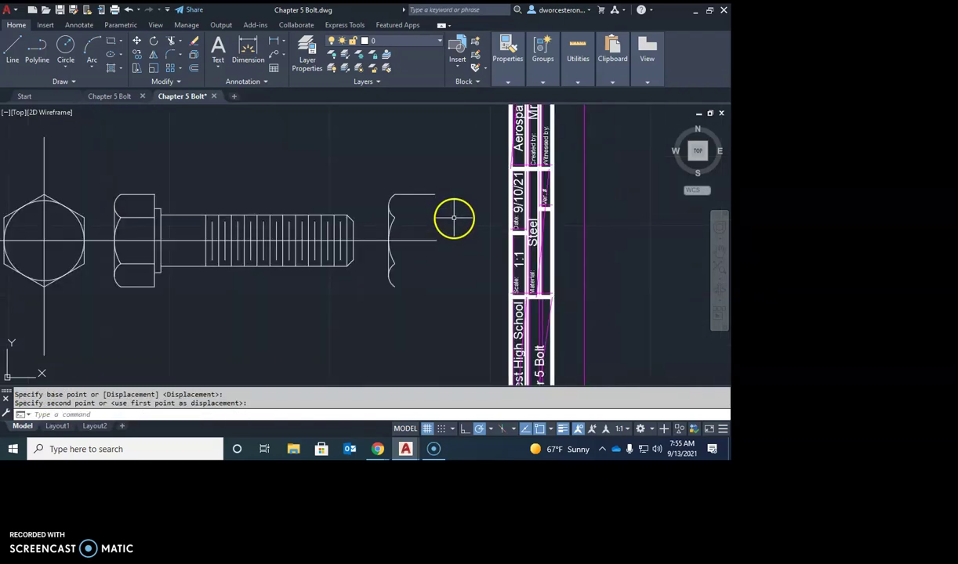
pyautogui.press('Escape')
pyautogui.press('Escape')
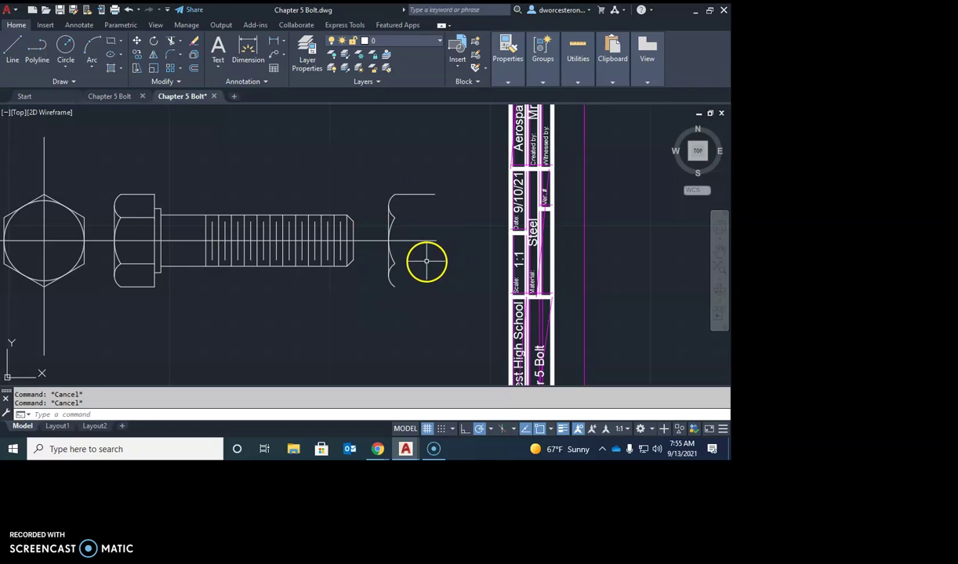
# Try mirroring the bolt's end curve across a vertical axis, then cancel it.
pyautogui.press('Return')
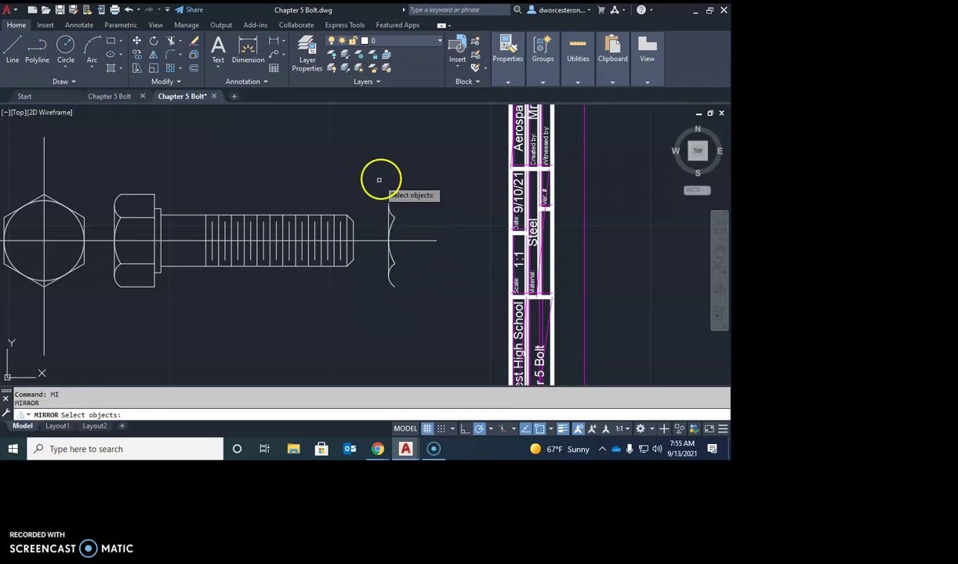
pyautogui.click(358, 174)
pyautogui.click(417, 292)
pyautogui.press('Return')
pyautogui.click(415, 193)
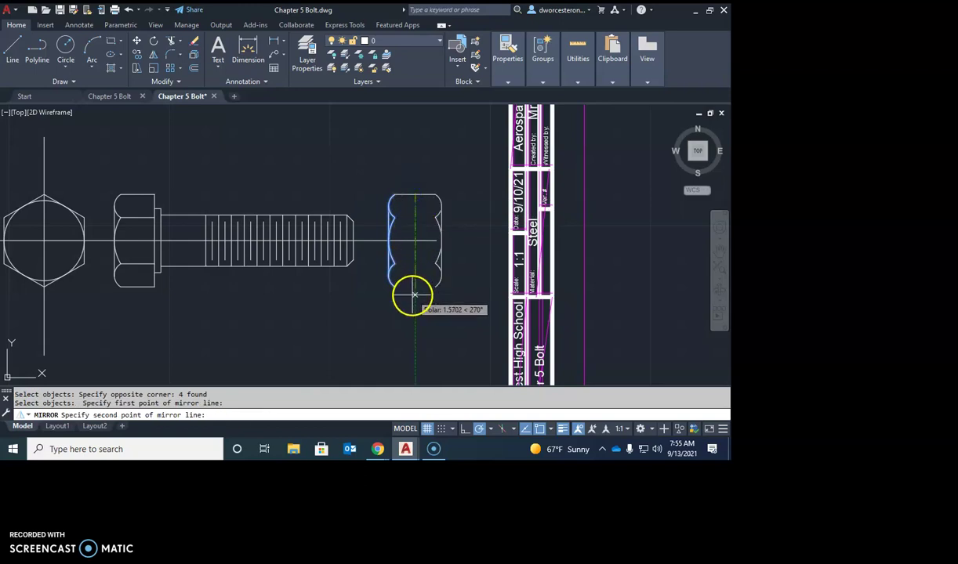
pyautogui.click(413, 298)
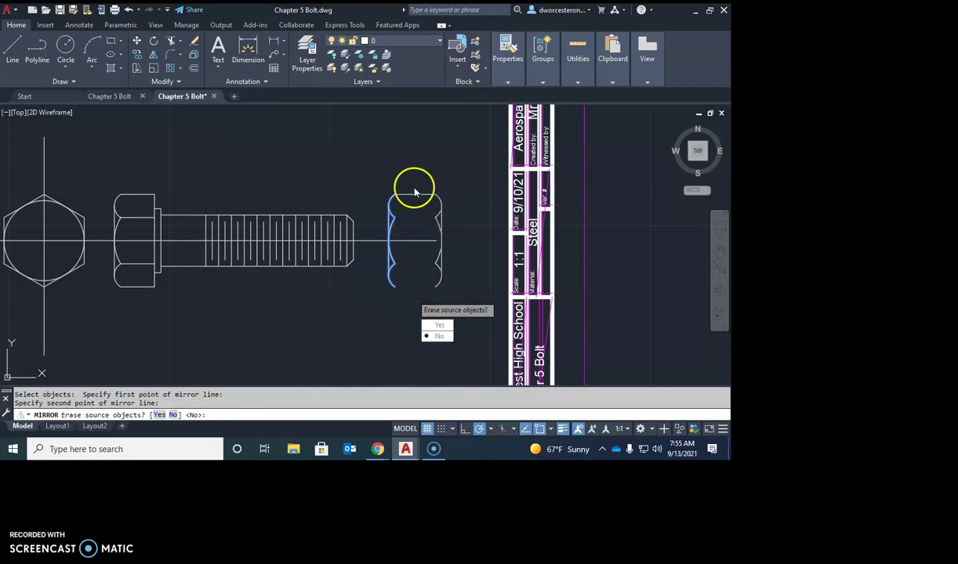
pyautogui.press('Escape')
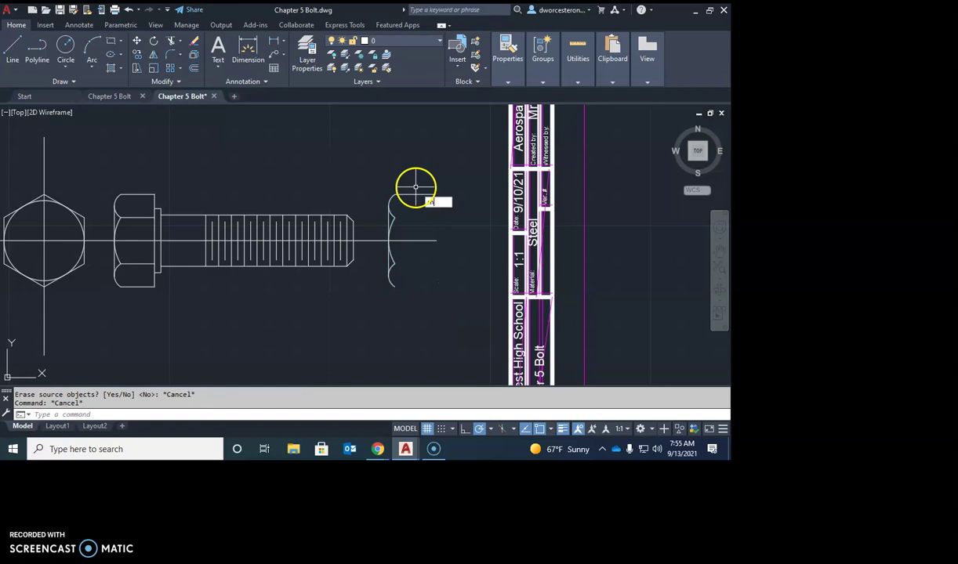
# Mirror the end curve across a vertical axis at the top line's end, keeping the original.
pyautogui.press('Return')
pyautogui.click(370, 190)
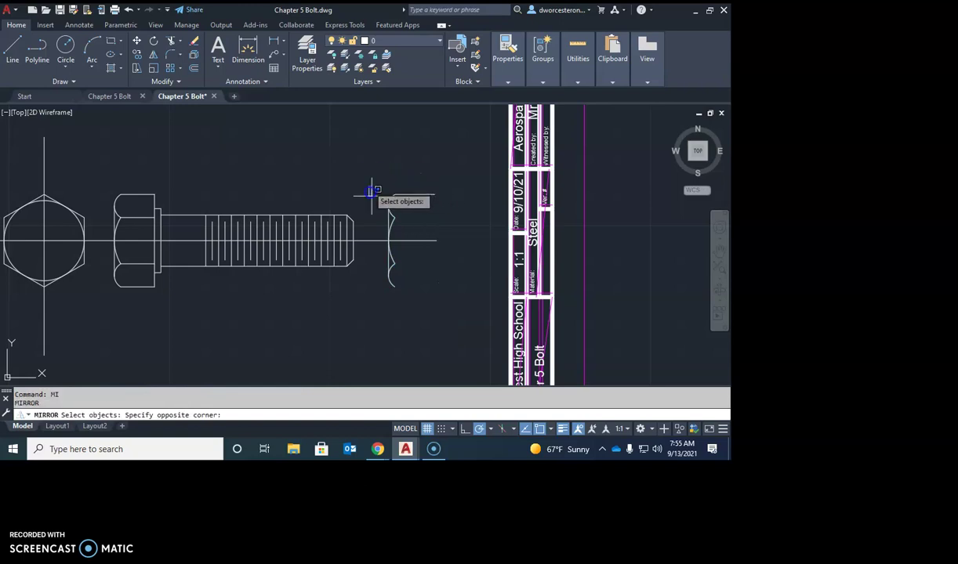
pyautogui.click(408, 318)
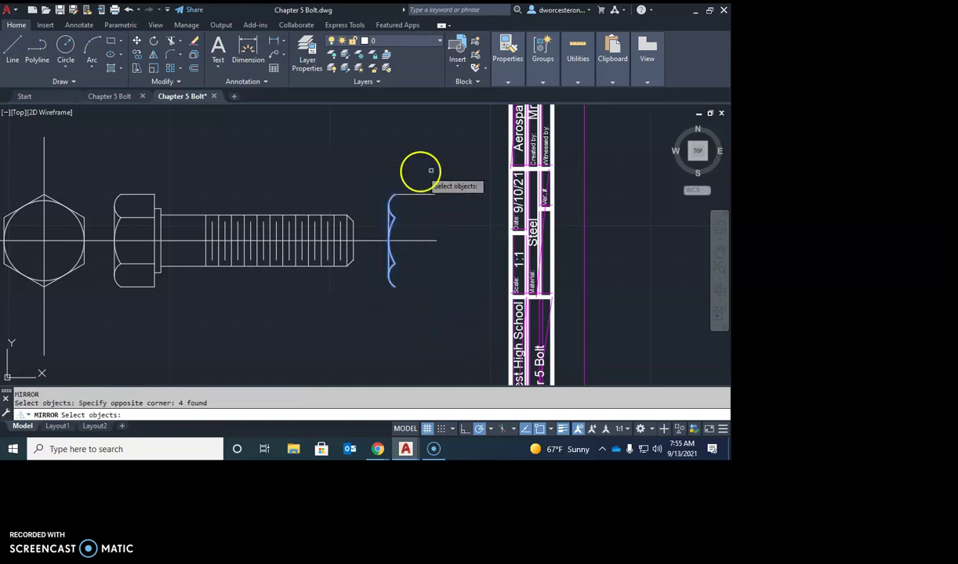
pyautogui.press('Return')
pyautogui.click(415, 195)
pyautogui.click(414, 330)
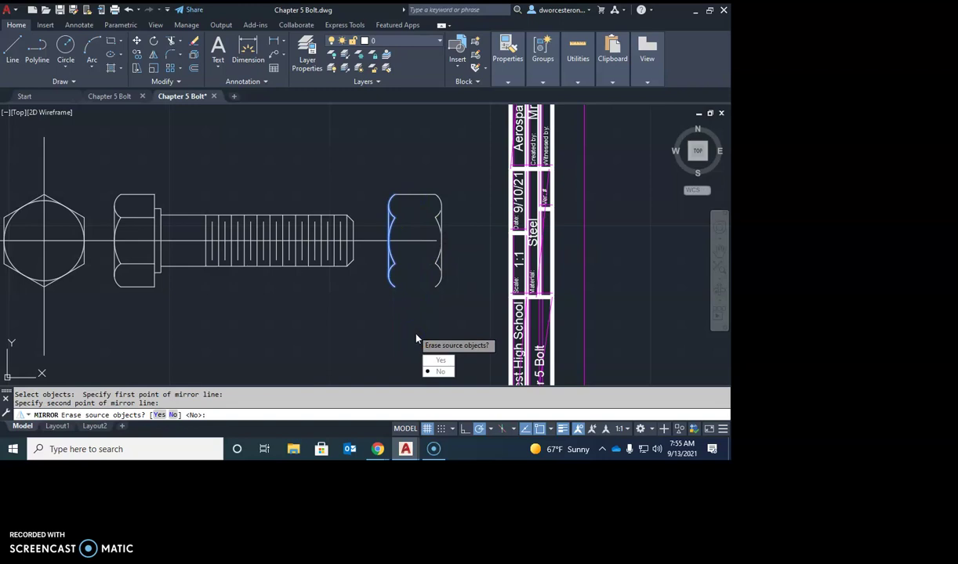
pyautogui.press('Return')
# Draw short horizontal lines across the nut to close its outline.
pyautogui.write('L')
pyautogui.press('Return')
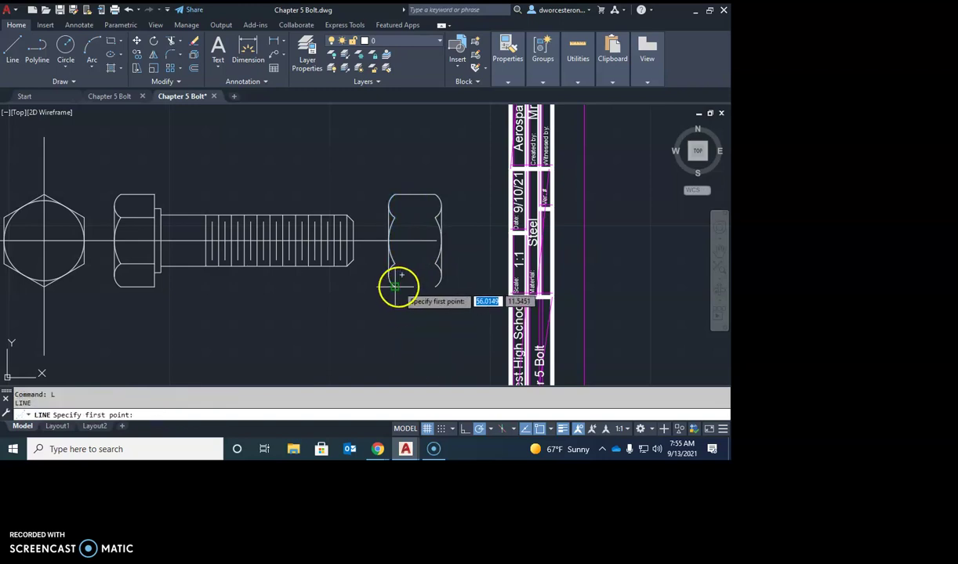
pyautogui.click(398, 287)
pyautogui.click(433, 287)
pyautogui.press('Return')
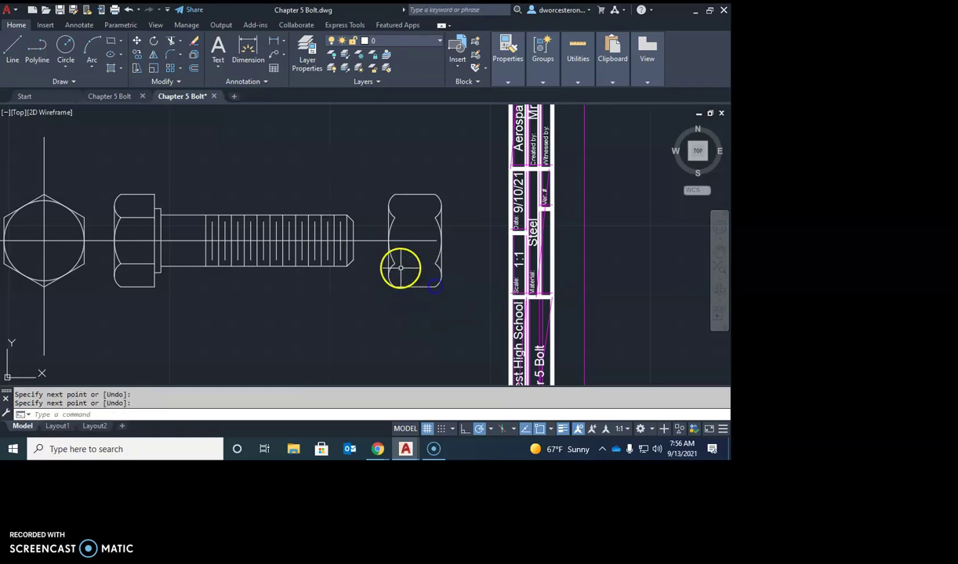
pyautogui.press('Return')
pyautogui.click(399, 265)
pyautogui.click(426, 270)
pyautogui.press('Return')
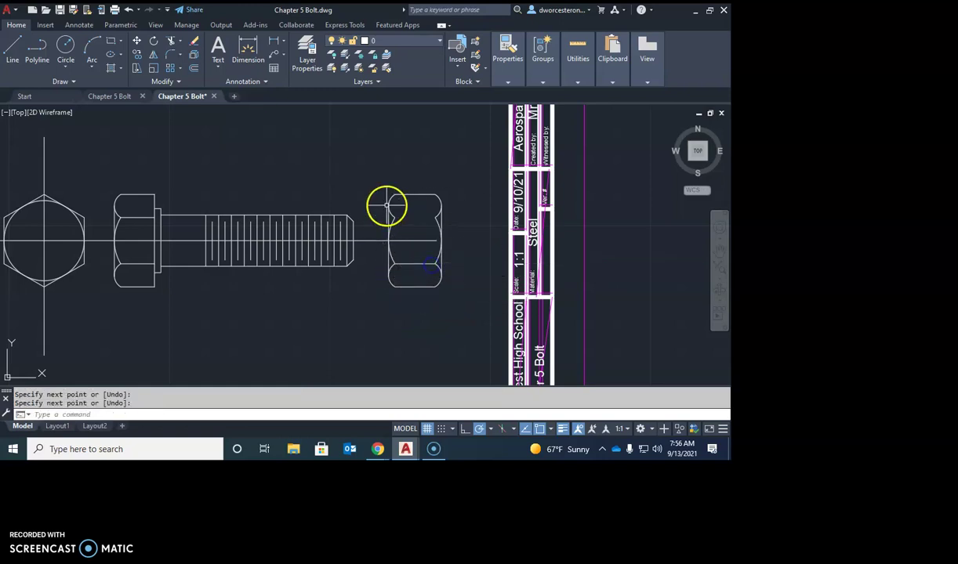
pyautogui.press('Return')
pyautogui.click(392, 216)
pyautogui.press('Escape')
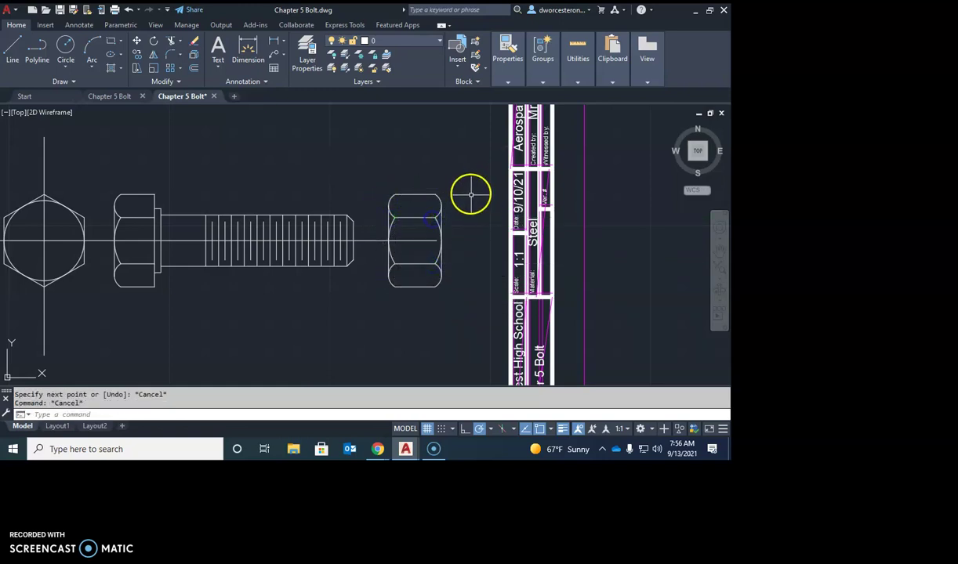
# Stretch the horizontal centre line's right end to just past the nut.
pyautogui.click(422, 241)
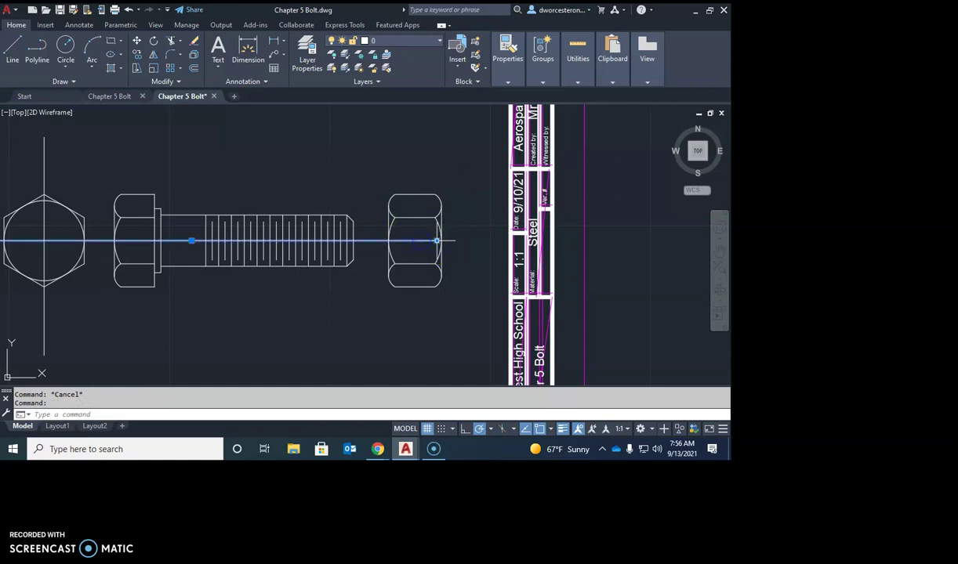
pyautogui.click(437, 241)
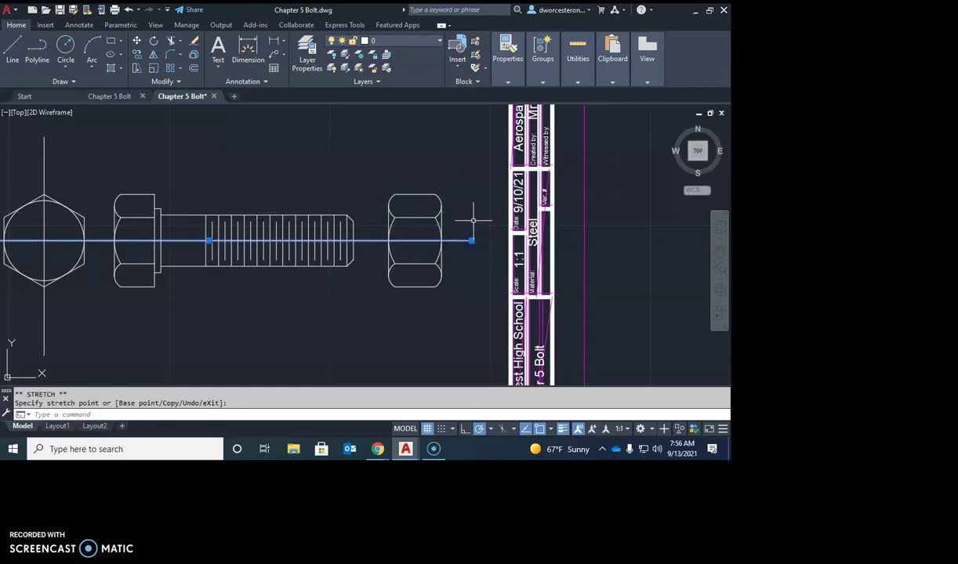
pyautogui.click(472, 221)
pyautogui.press('Escape')
pyautogui.press('Escape')
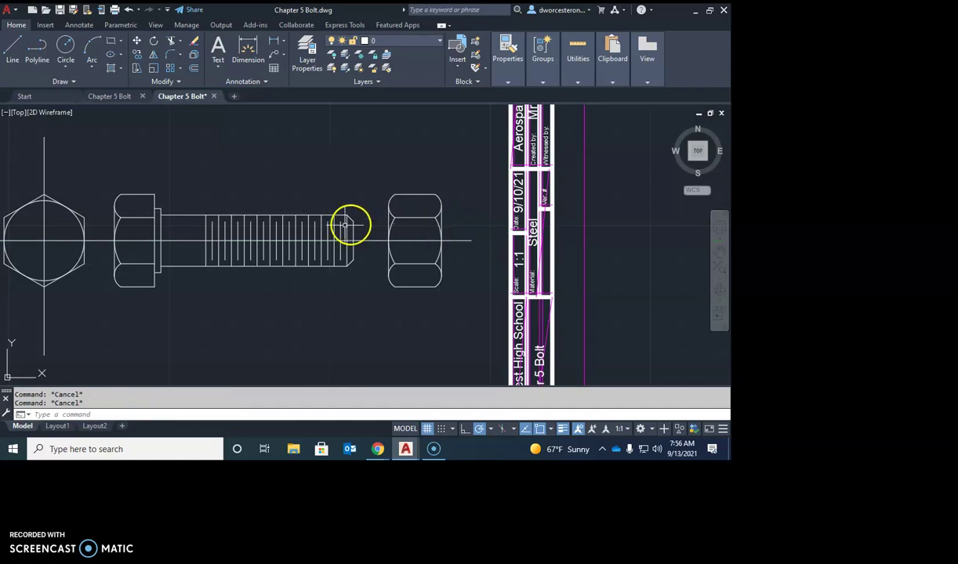
# Put the bolt, head and nut outlines on the Object layer.
pyautogui.moveTo(359, 282); pyautogui.dragTo(417, 263, button='middle')
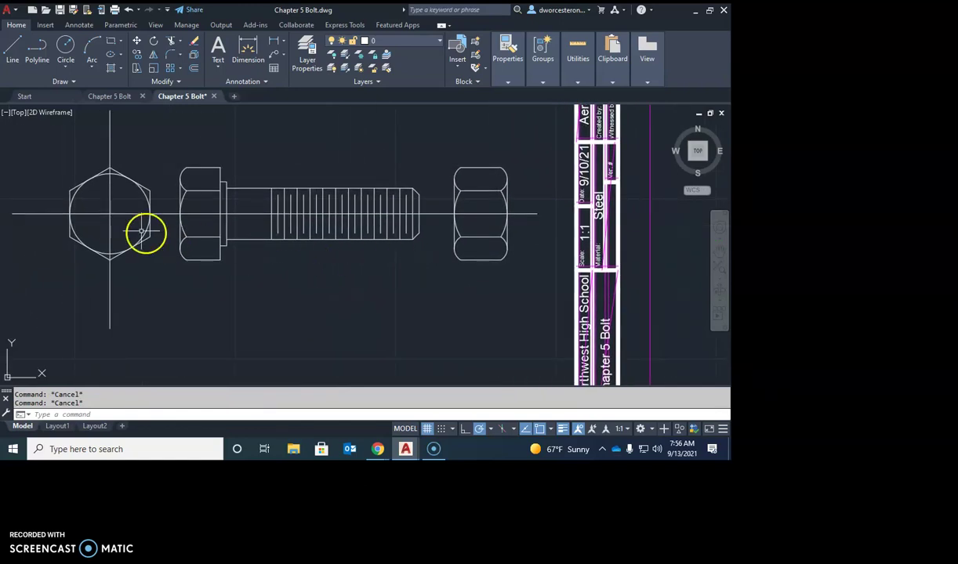
pyautogui.scroll(-2, 81, 161)
pyautogui.click(56, 149)
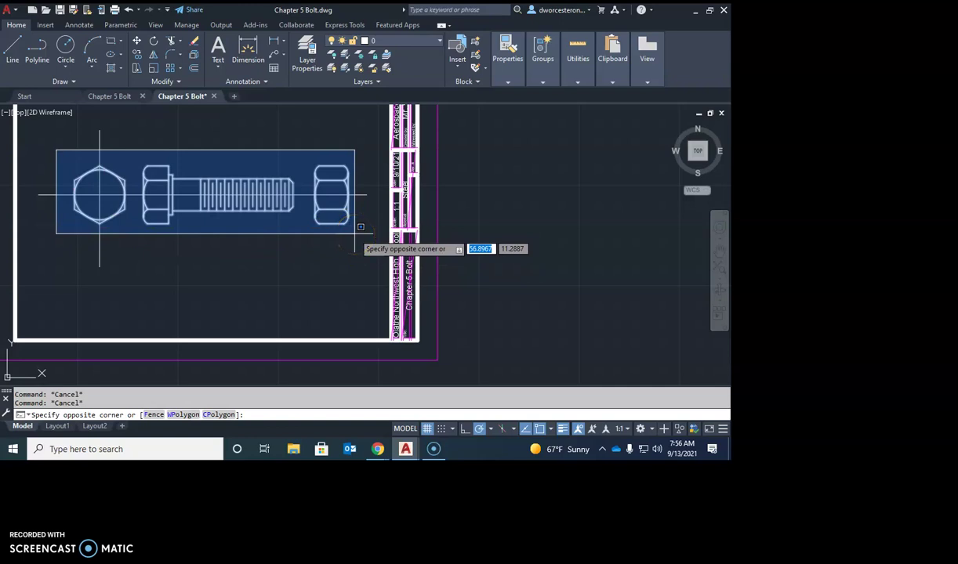
pyautogui.click(359, 234)
pyautogui.click(397, 43)
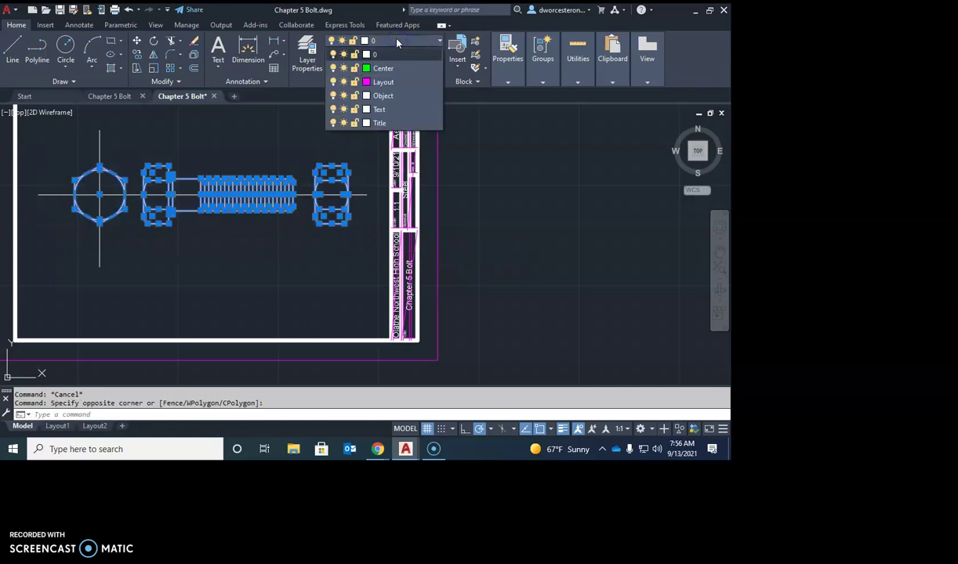
pyautogui.click(383, 96)
pyautogui.click(383, 96)
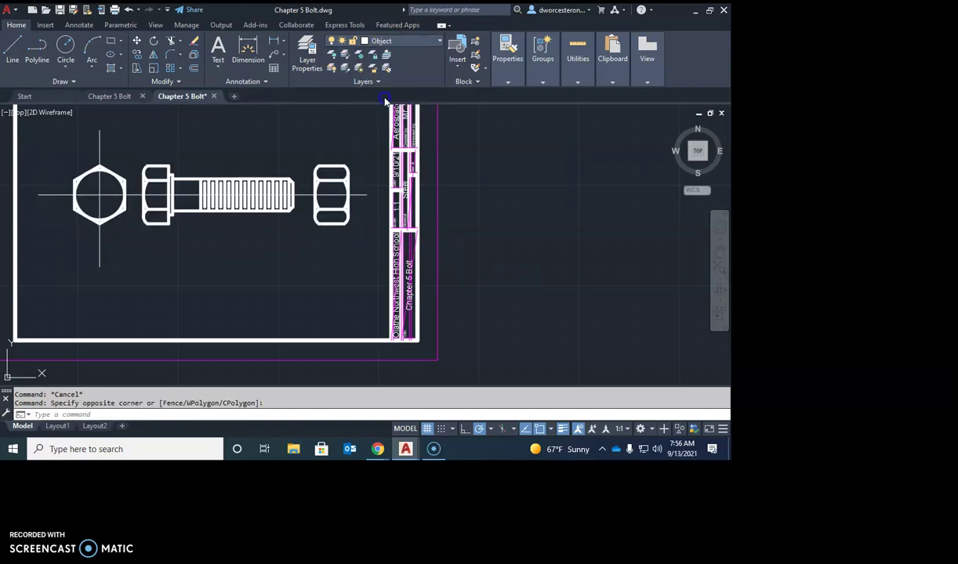
pyautogui.press('Escape')
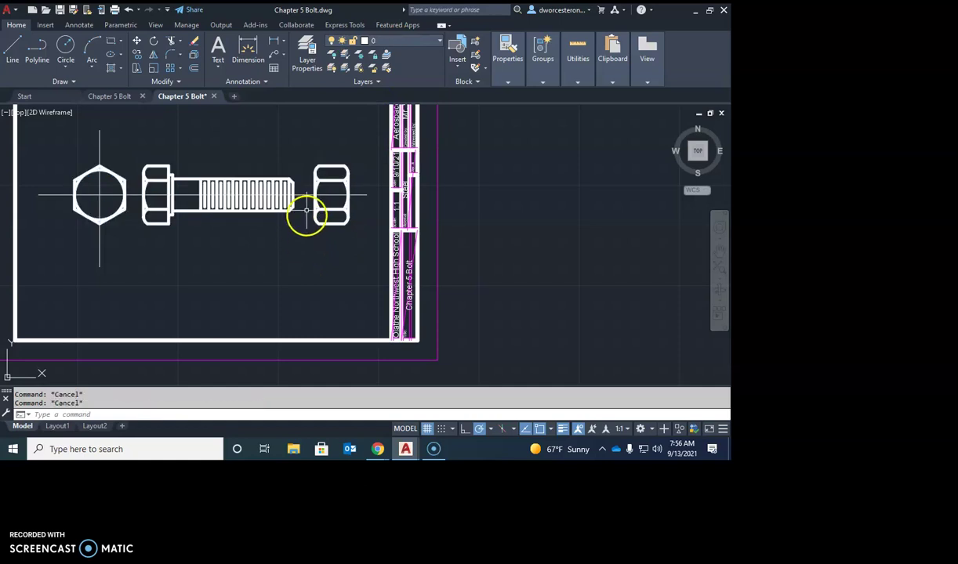
# Move the horizontal and vertical centre lines onto the green Center layer.
pyautogui.click(302, 195)
pyautogui.click(101, 181)
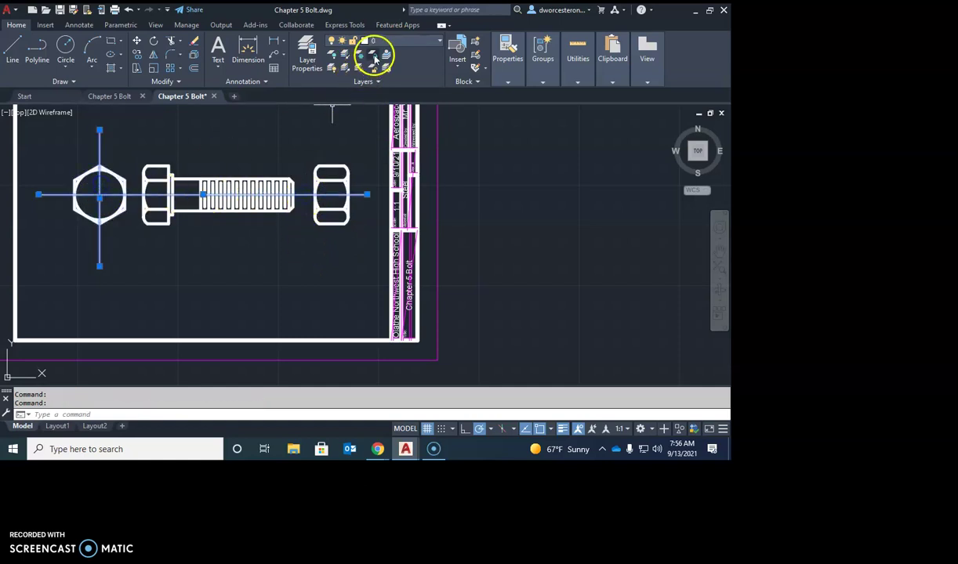
pyautogui.click(406, 45)
pyautogui.click(380, 68)
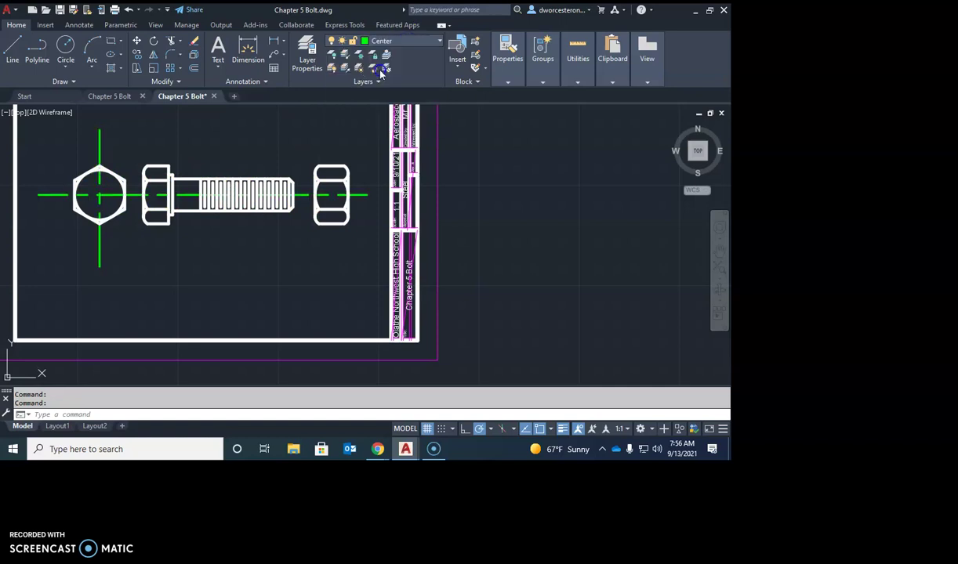
pyautogui.press('Escape')
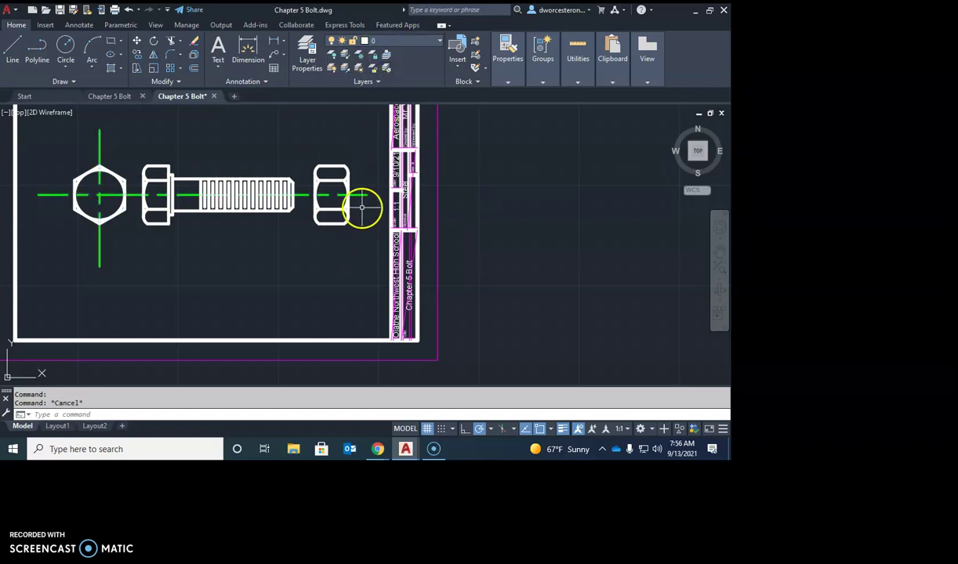
pyautogui.moveTo(356, 236); pyautogui.dragTo(388, 246, button='middle')
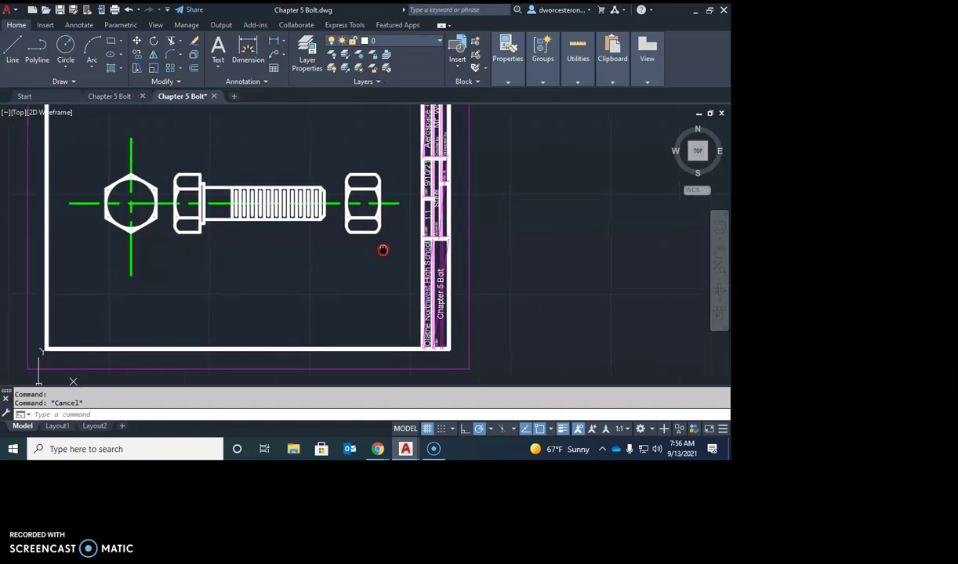
# Crossing-select all bolt views and centre lines and MOVE them slightly left.
pyautogui.write('m')
pyautogui.press('Return')
pyautogui.click(88, 155)
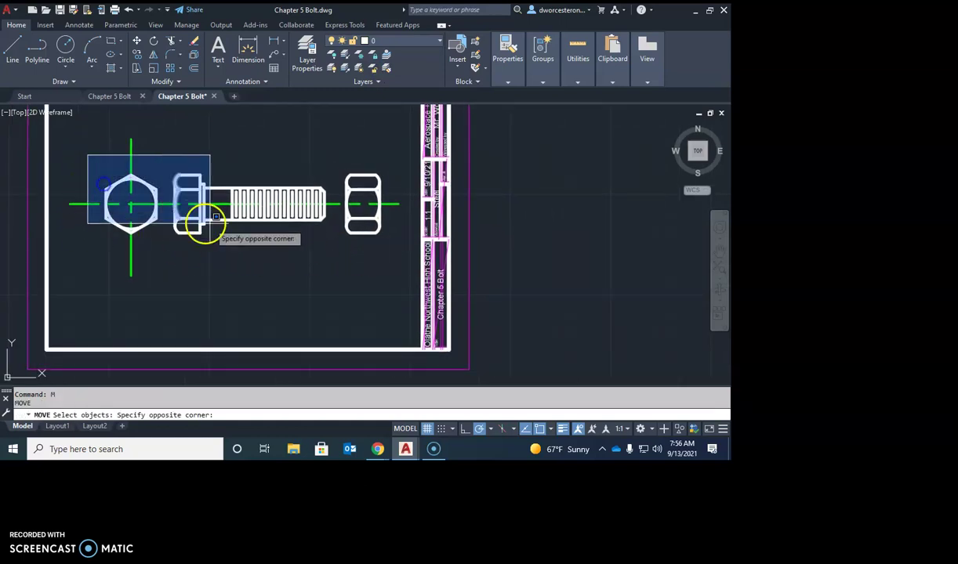
pyautogui.click(399, 249)
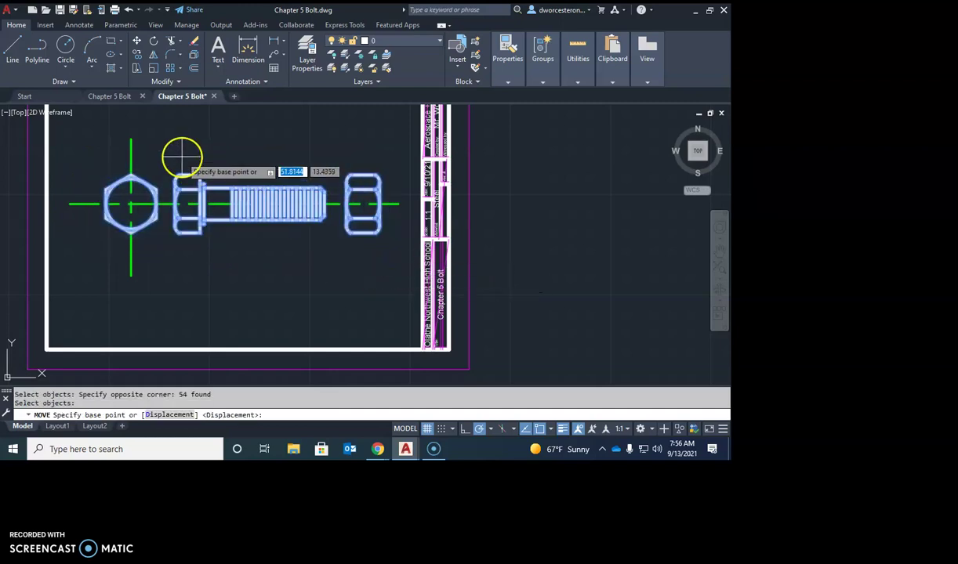
pyautogui.press('Return')
pyautogui.press('Escape')
pyautogui.press('Return')
pyautogui.click(398, 155)
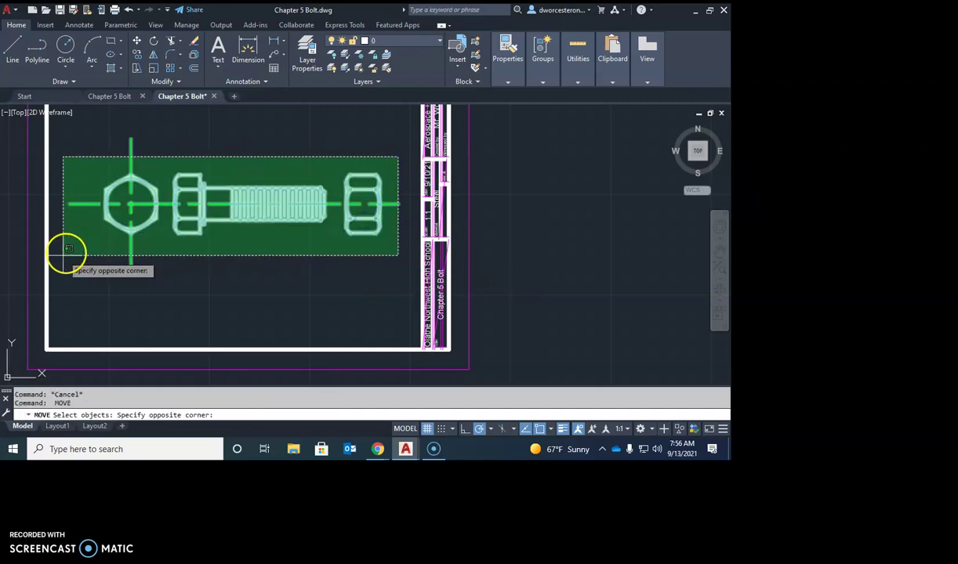
pyautogui.click(76, 257)
pyautogui.rightClick(248, 257)
pyautogui.click(311, 254)
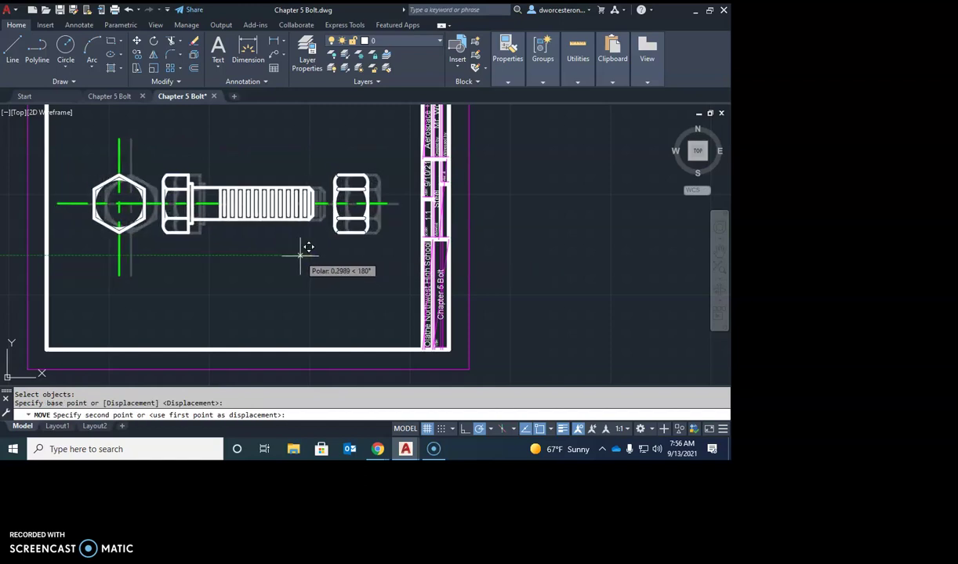
pyautogui.click(303, 255)
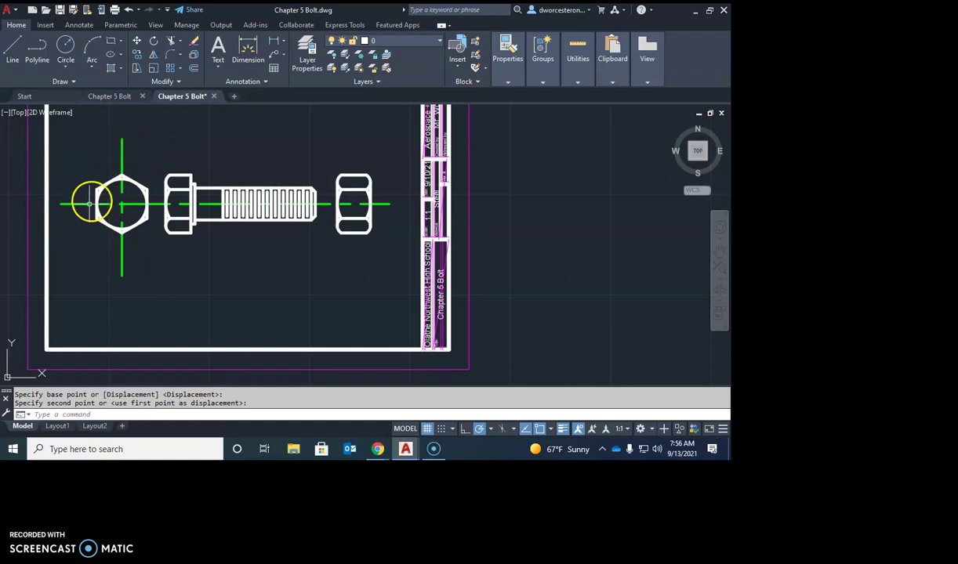
# Shorten the hex view's vertical centre line at both the top and bottom ends.
pyautogui.click(76, 206)
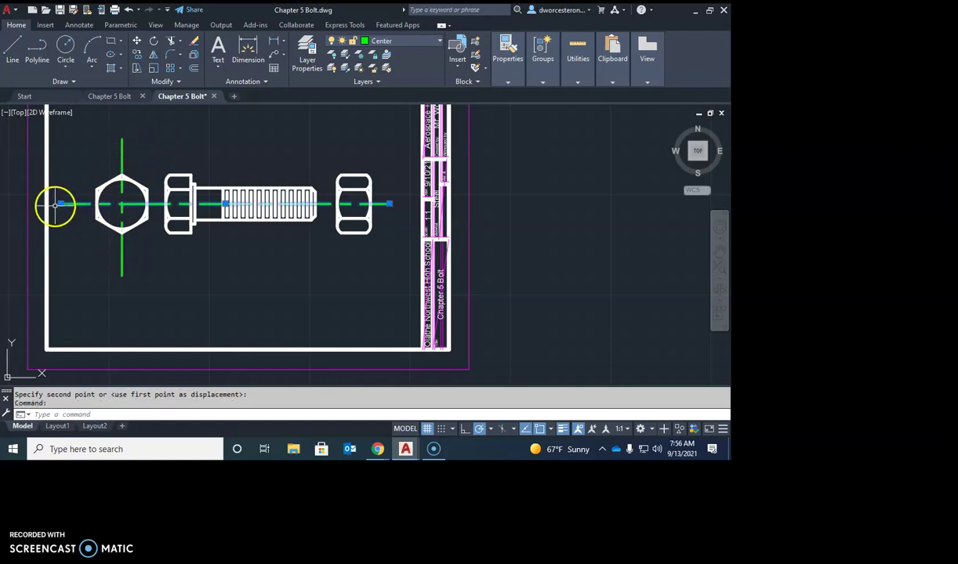
pyautogui.click(61, 204)
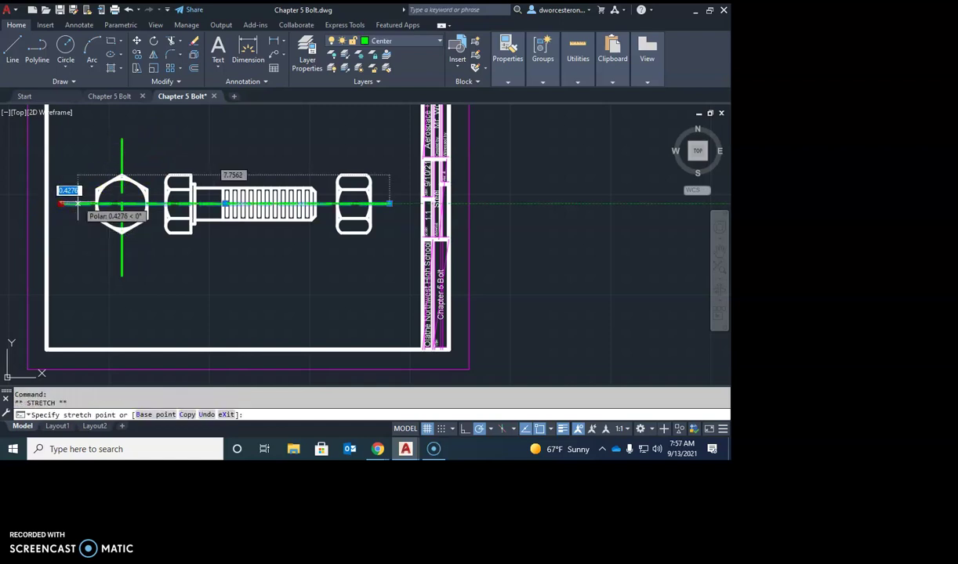
pyautogui.press('Escape')
pyautogui.press('Escape')
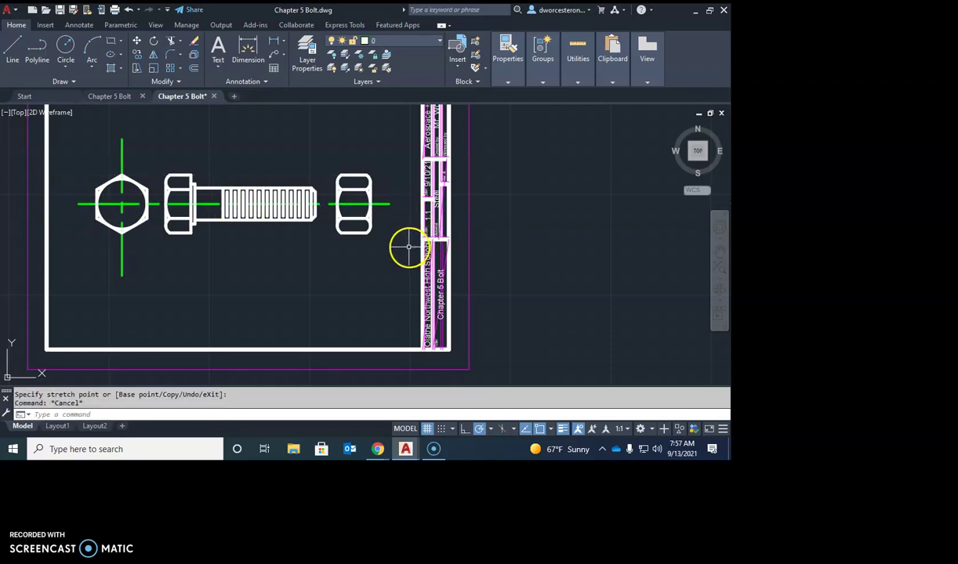
pyautogui.click(121, 154)
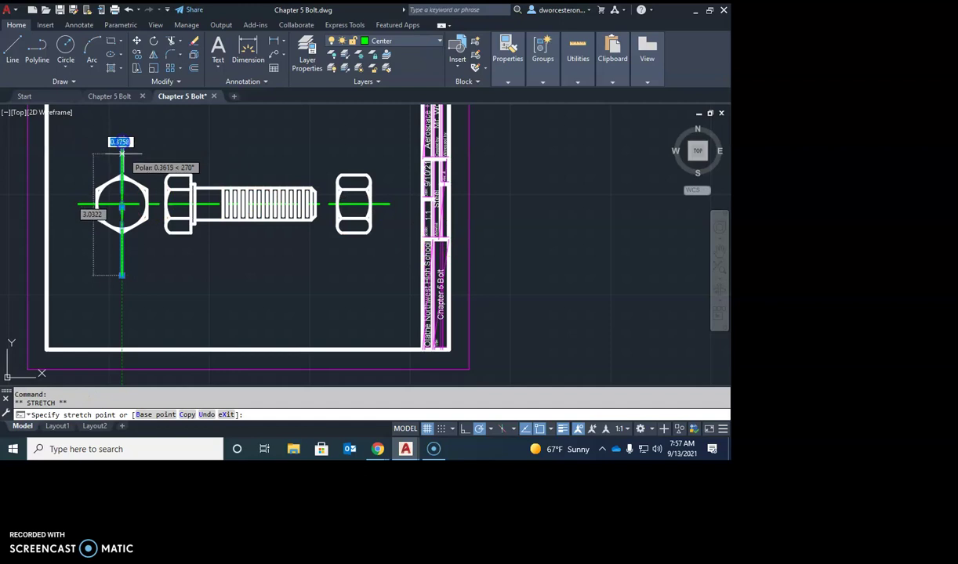
pyautogui.click(121, 160)
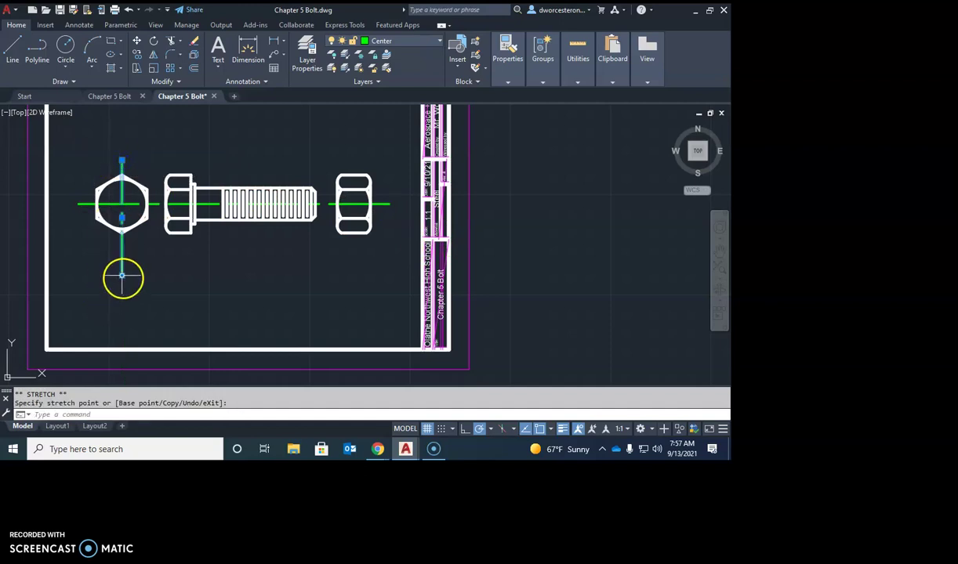
pyautogui.click(121, 274)
pyautogui.click(121, 246)
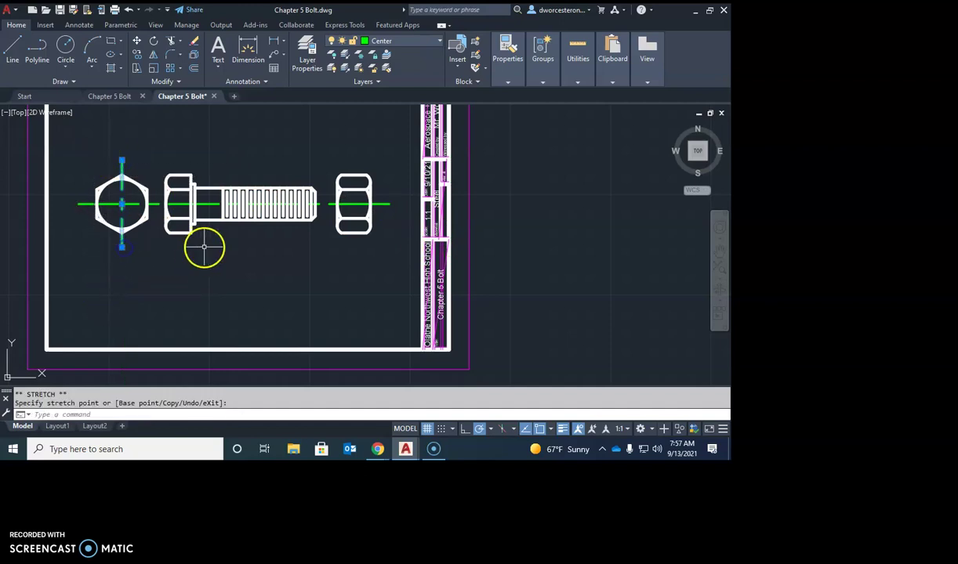
pyautogui.press('Escape')
pyautogui.press('Escape')
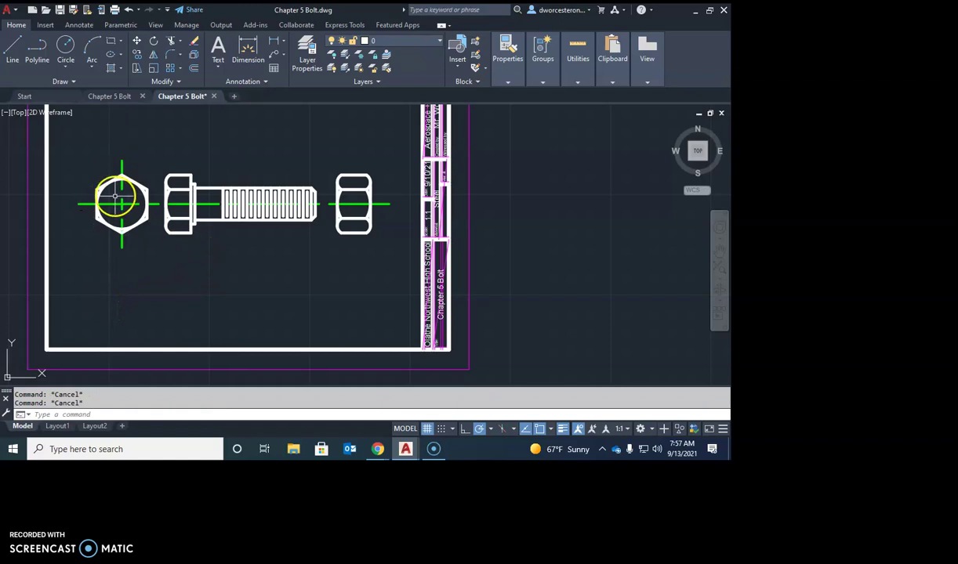
pyautogui.scroll(5, 118, 204)
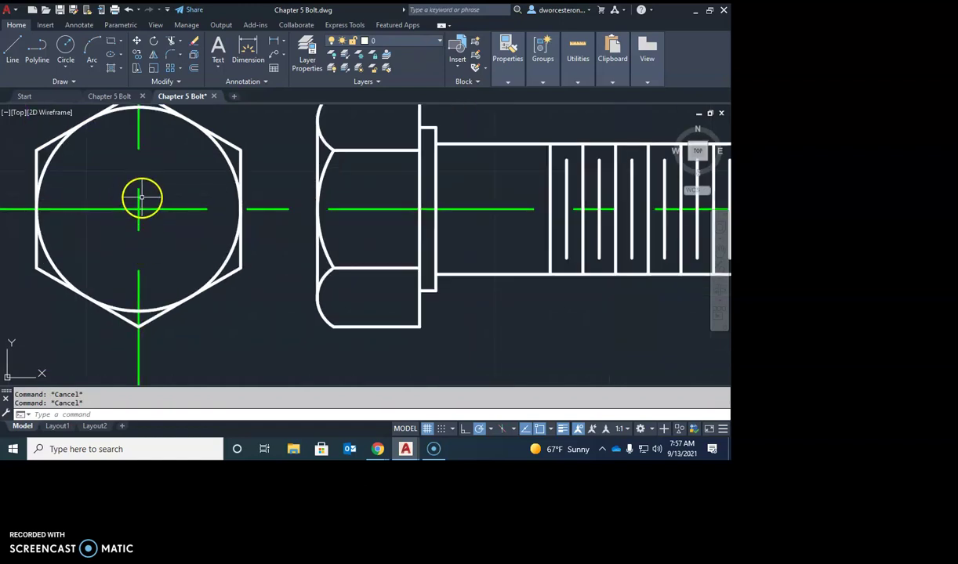
# Select the hex view's green centre lines and zoom in on their crossing point.
pyautogui.click(143, 192)
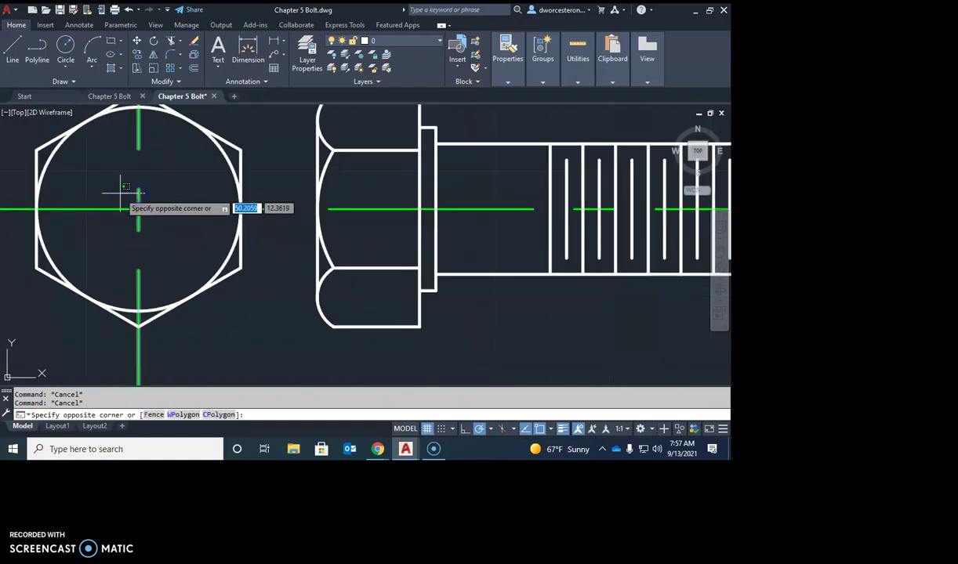
pyautogui.click(117, 195)
pyautogui.scroll(3, 156, 216)
pyautogui.scroll(2, 86, 188)
pyautogui.moveTo(86, 188); pyautogui.dragTo(389, 262, button='middle')
pyautogui.scroll(1, 355, 241)
pyautogui.scroll(-3, 387, 252)
pyautogui.scroll(-2, 387, 252)
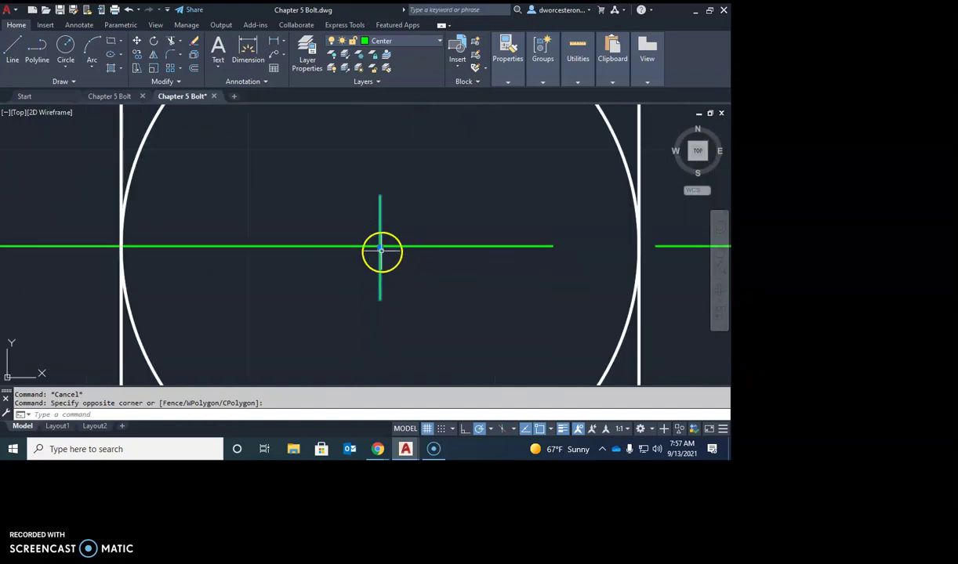
pyautogui.scroll(5, 380, 247)
pyautogui.scroll(1, 415, 265)
pyautogui.moveTo(414, 265); pyautogui.dragTo(280, 239, button='middle')
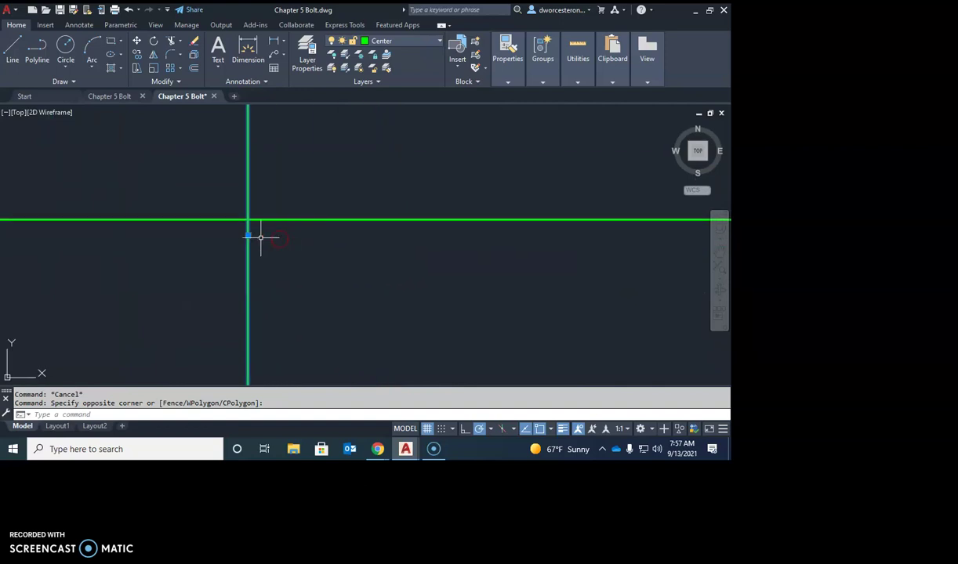
# Drag the crossing grip onto the hexagon's centre, then view the full sheet again.
pyautogui.click(249, 235)
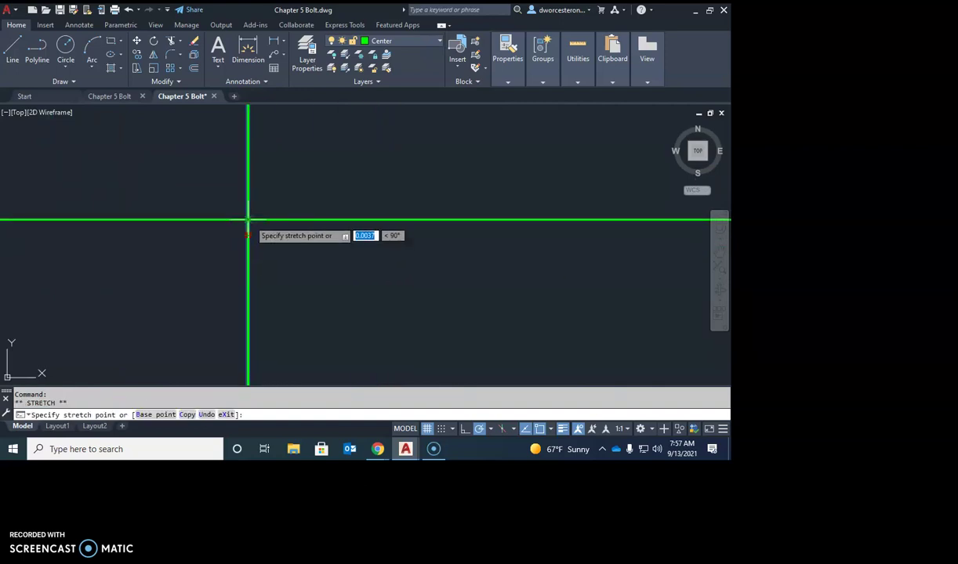
pyautogui.click(247, 220)
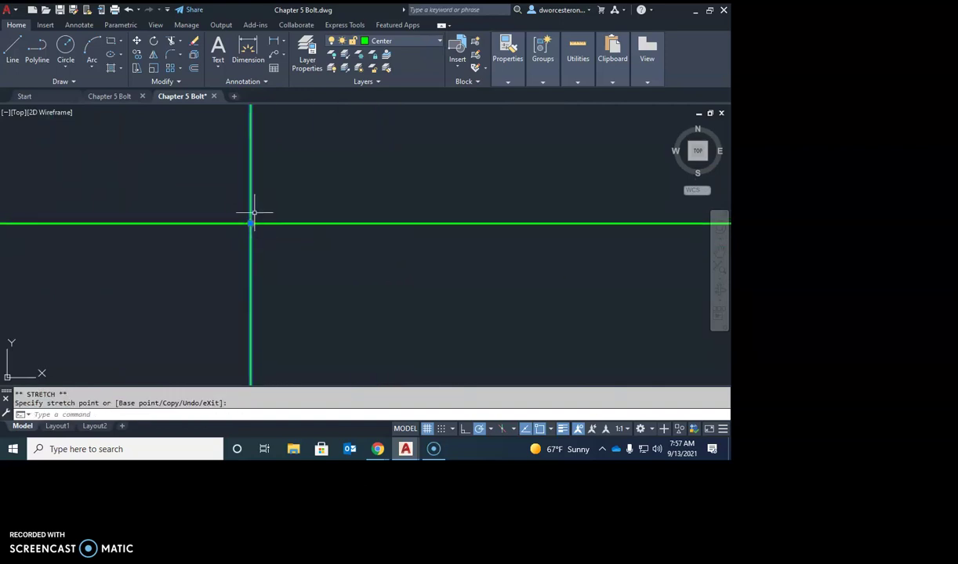
pyautogui.scroll(-5, 251, 216)
pyautogui.scroll(-3, 270, 196)
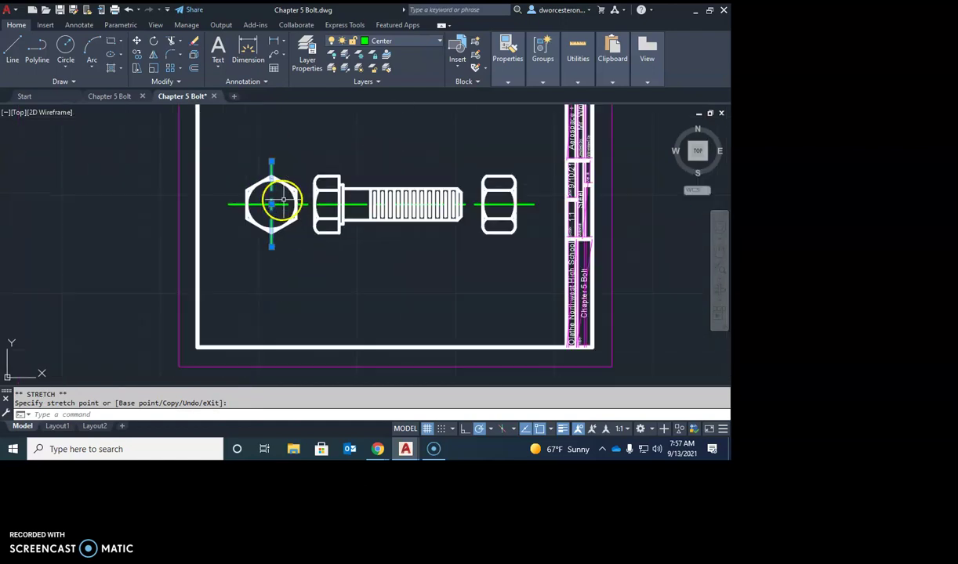
pyautogui.moveTo(276, 197); pyautogui.dragTo(214, 208, button='middle')
pyautogui.press('Escape')
pyautogui.press('Escape')
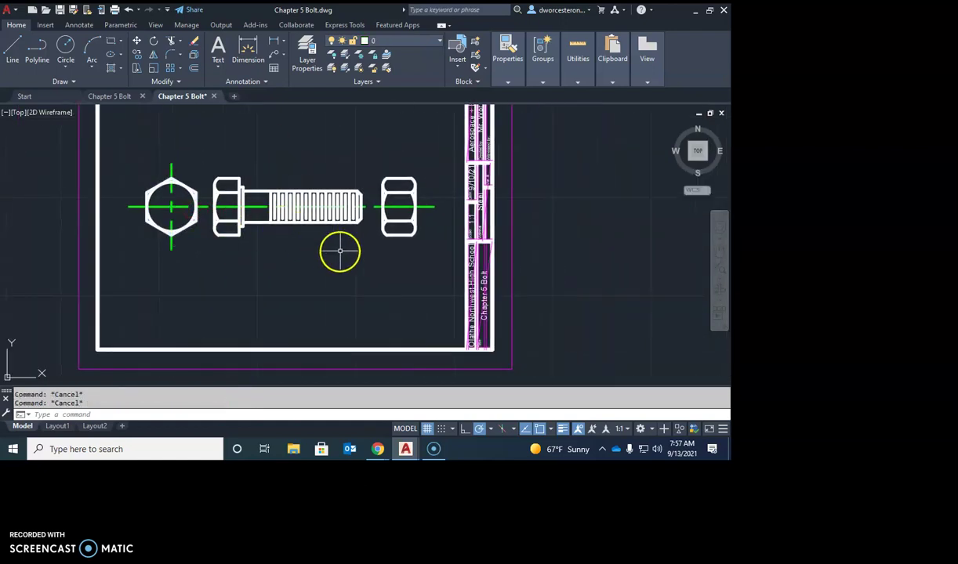
# Pan and zoom around the bolt views, ending close on the nut and title block.
pyautogui.moveTo(341, 250)
pyautogui.mouseDown(button='middle')
pyautogui.moveTo(349, 310)
pyautogui.moveTo(357, 283)
pyautogui.mouseUp(button='middle')
pyautogui.scroll(-2, 357, 283)
pyautogui.scroll(2, 356, 283)
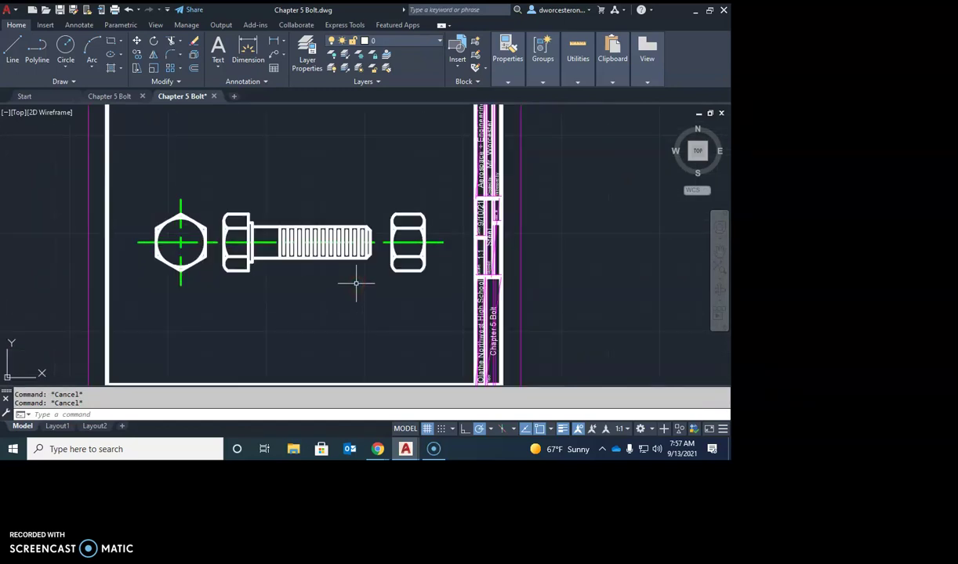
pyautogui.scroll(-2, 355, 284)
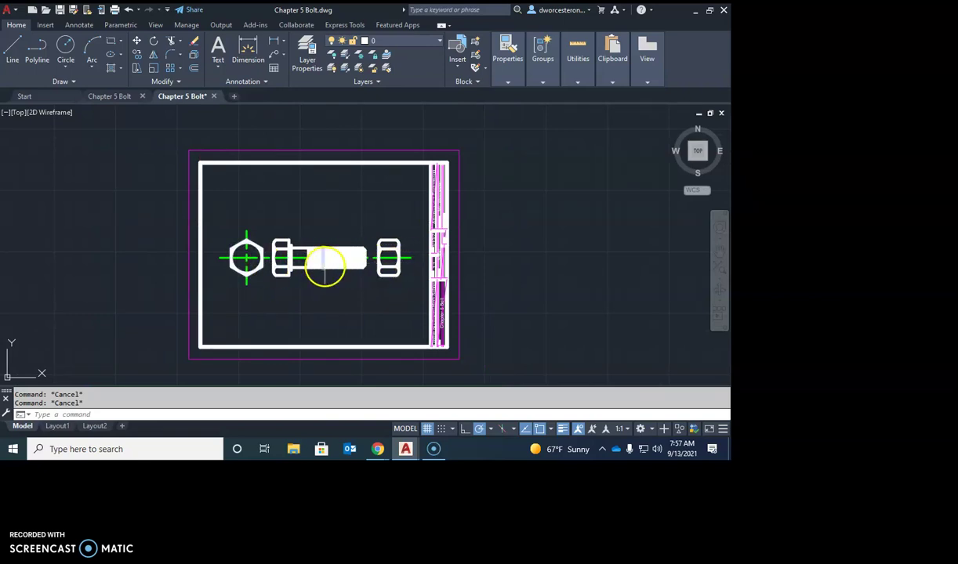
pyautogui.scroll(4, 321, 269)
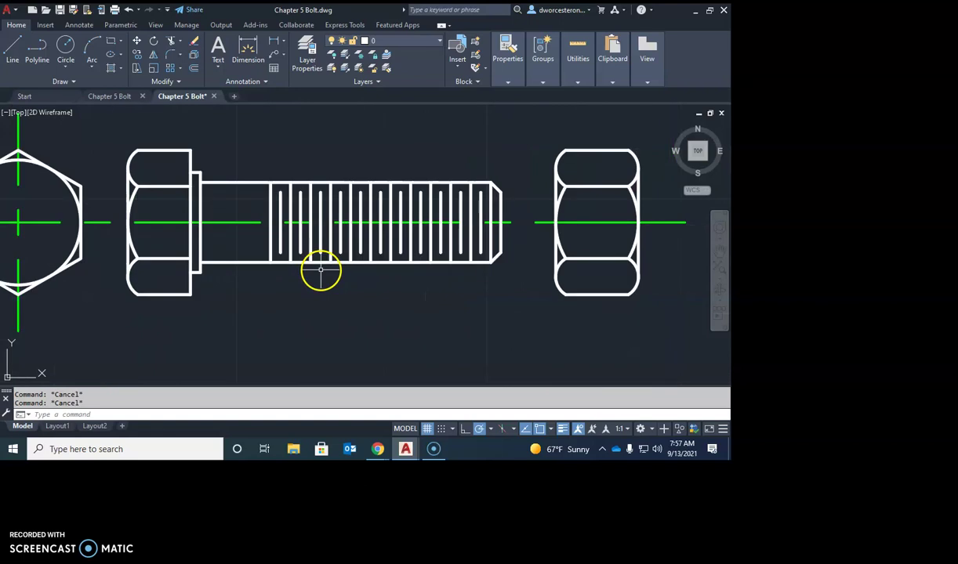
pyautogui.moveTo(321, 270)
pyautogui.mouseDown(button='middle')
pyautogui.moveTo(376, 272)
pyautogui.moveTo(368, 298)
pyautogui.mouseUp(button='middle')
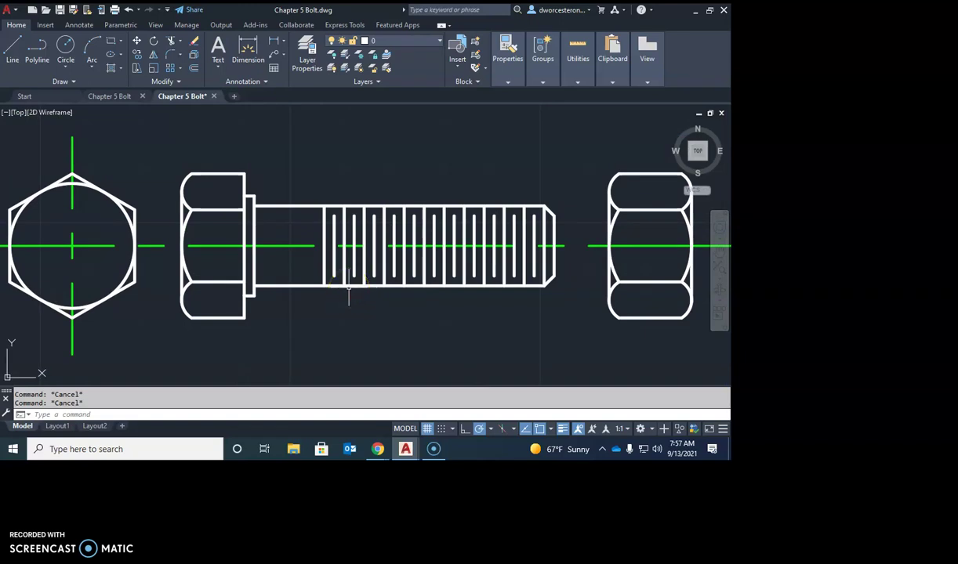
pyautogui.scroll(-5, 430, 268)
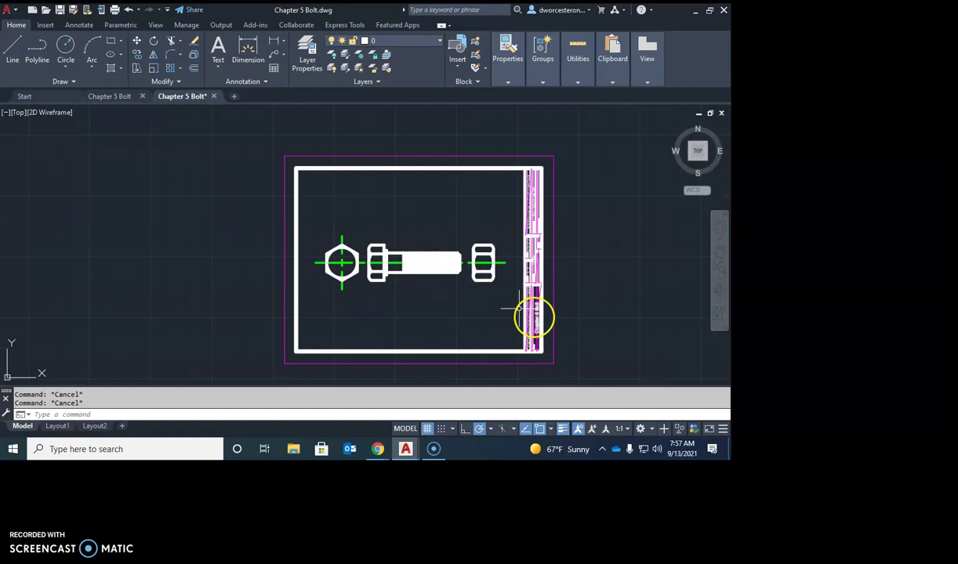
pyautogui.scroll(3, 482, 298)
pyautogui.scroll(1, 468, 288)
pyautogui.scroll(1, 454, 285)
pyautogui.scroll(-2, 446, 284)
pyautogui.moveTo(501, 275)
pyautogui.mouseDown(button='middle')
pyautogui.moveTo(237, 196)
pyautogui.moveTo(251, 214)
pyautogui.mouseUp(button='middle')
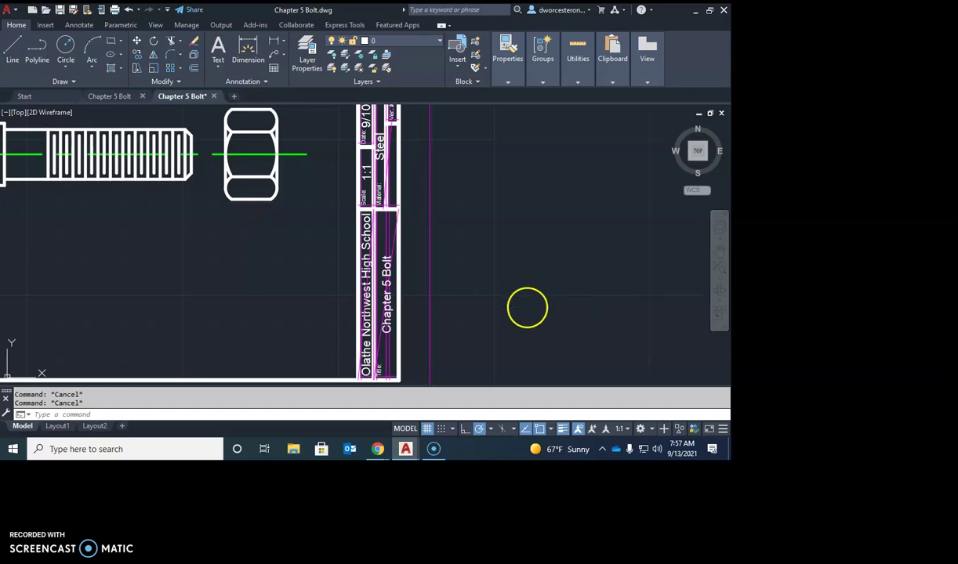
pyautogui.moveTo(528, 308); pyautogui.dragTo(476, 341, button='middle')
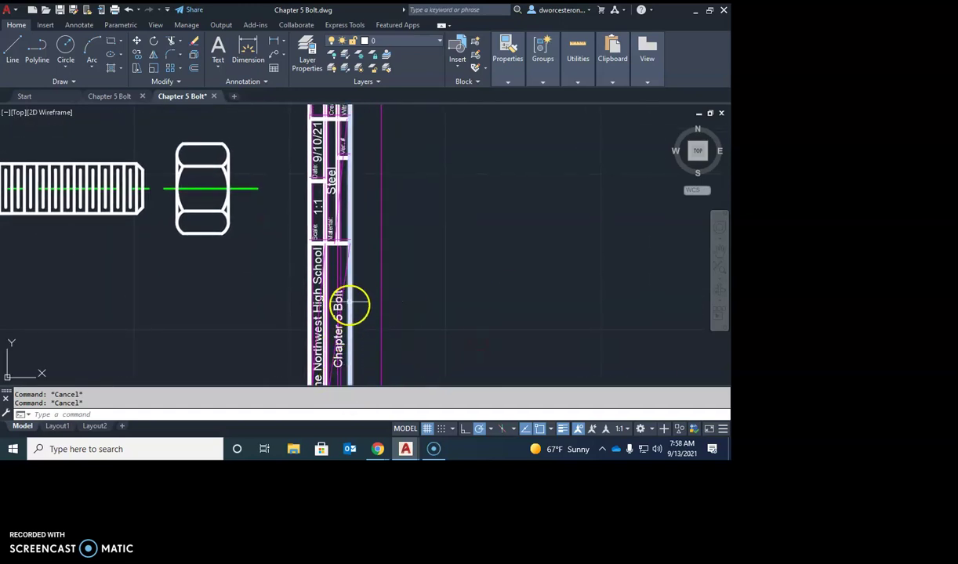
pyautogui.scroll(1, 356, 245)
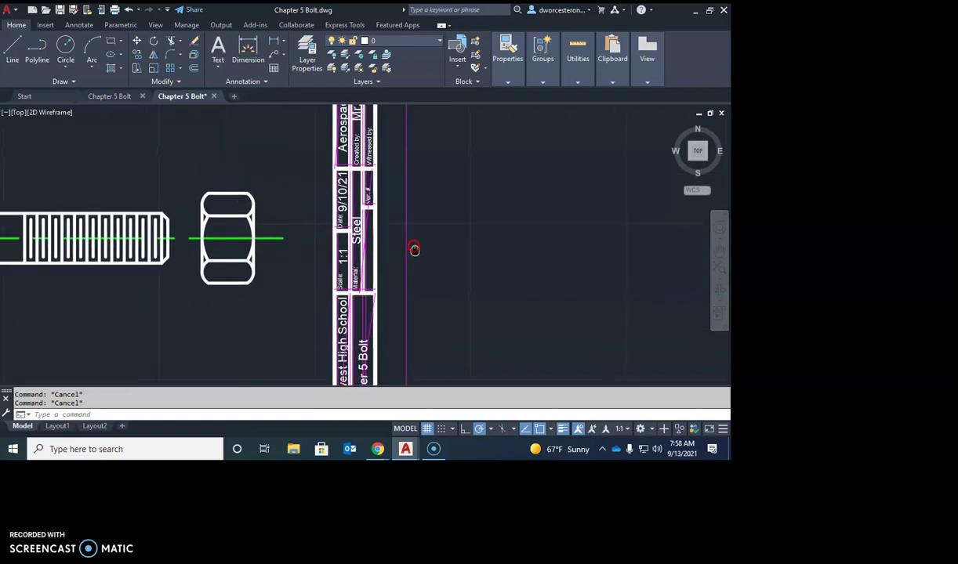
pyautogui.scroll(1, 364, 272)
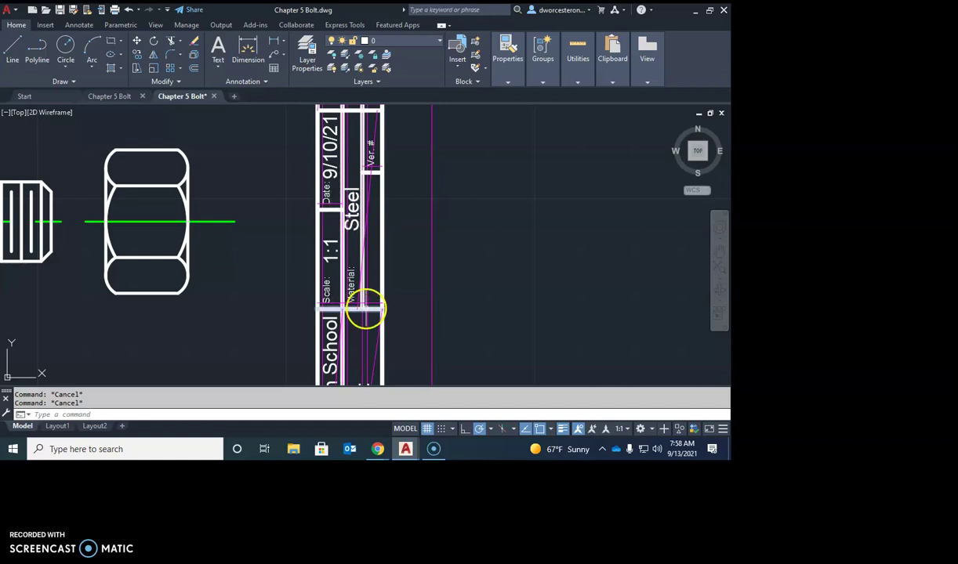
pyautogui.moveTo(365, 213); pyautogui.dragTo(342, 278, button='middle')
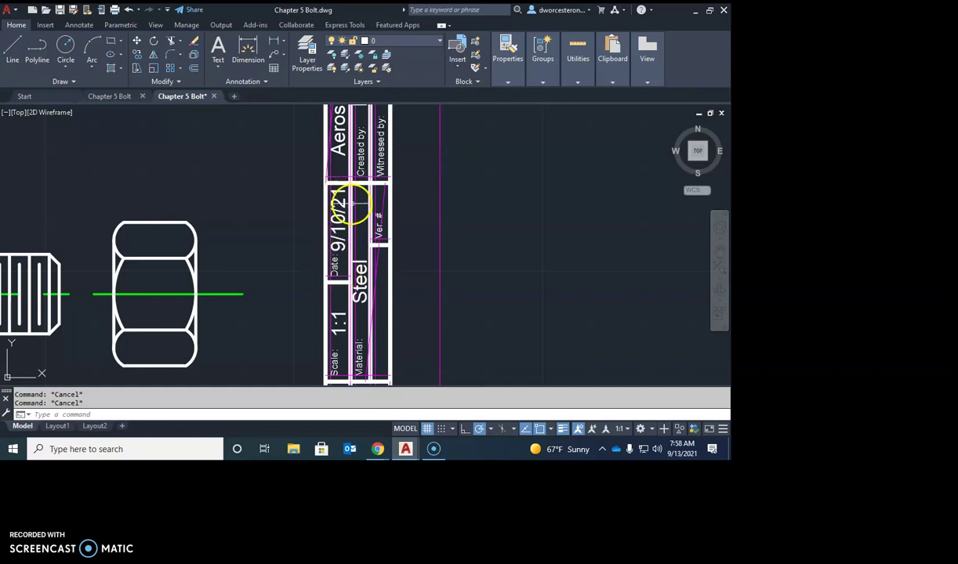
pyautogui.scroll(-2, 353, 205)
pyautogui.scroll(2, 321, 274)
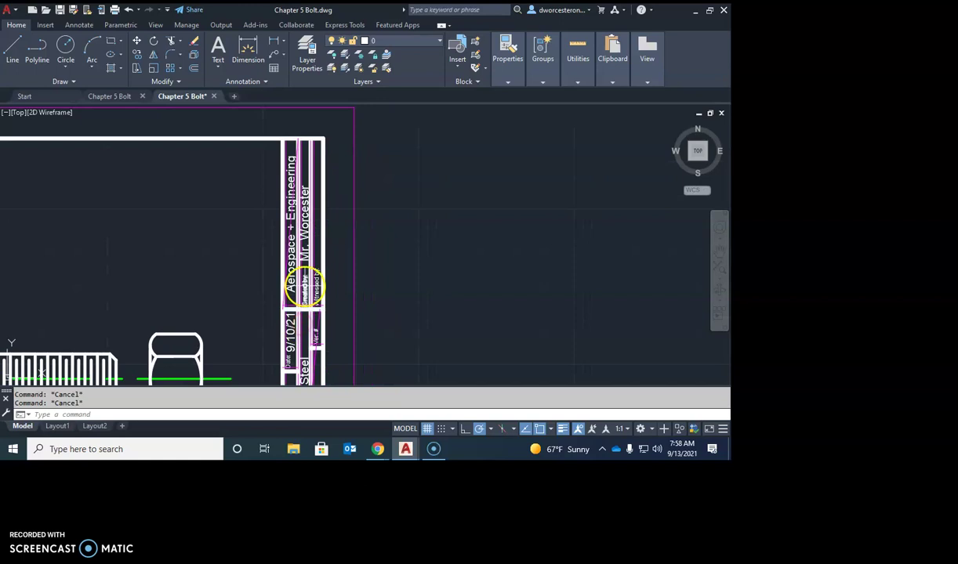
pyautogui.scroll(2, 304, 280)
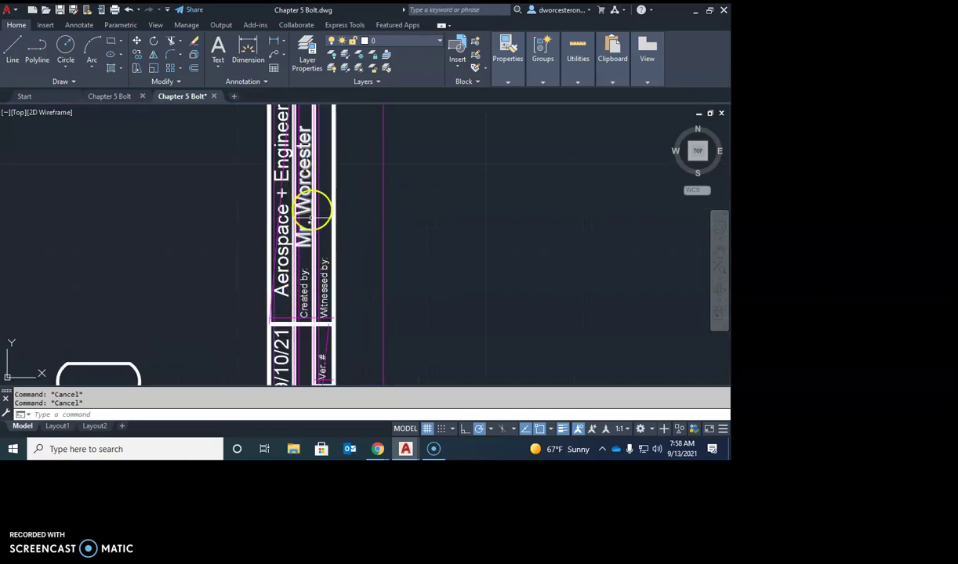
pyautogui.scroll(-1, 321, 206)
pyautogui.scroll(-1, 324, 223)
pyautogui.scroll(-1, 321, 196)
pyautogui.scroll(2, 296, 227)
pyautogui.scroll(1, 298, 196)
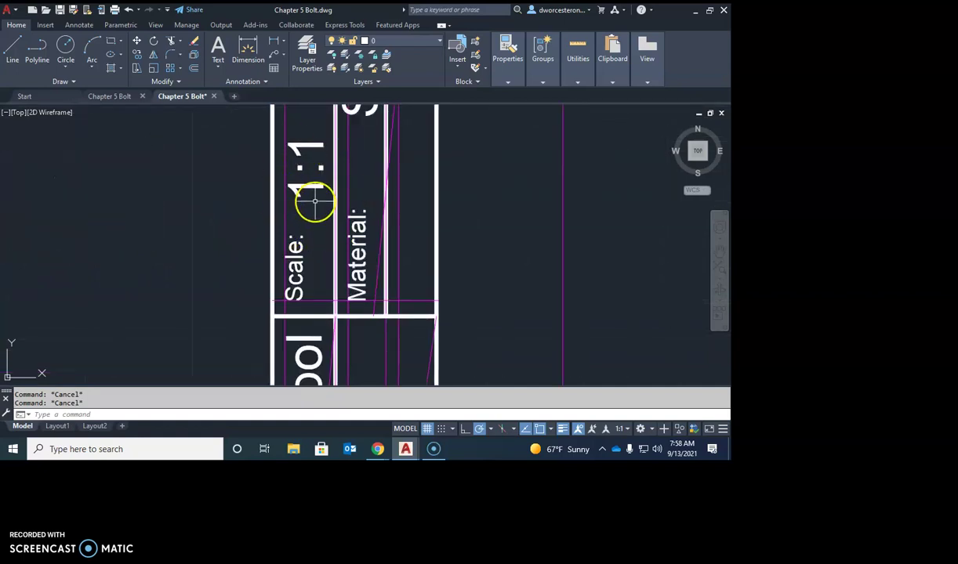
pyautogui.scroll(-2, 314, 203)
pyautogui.scroll(-1, 306, 202)
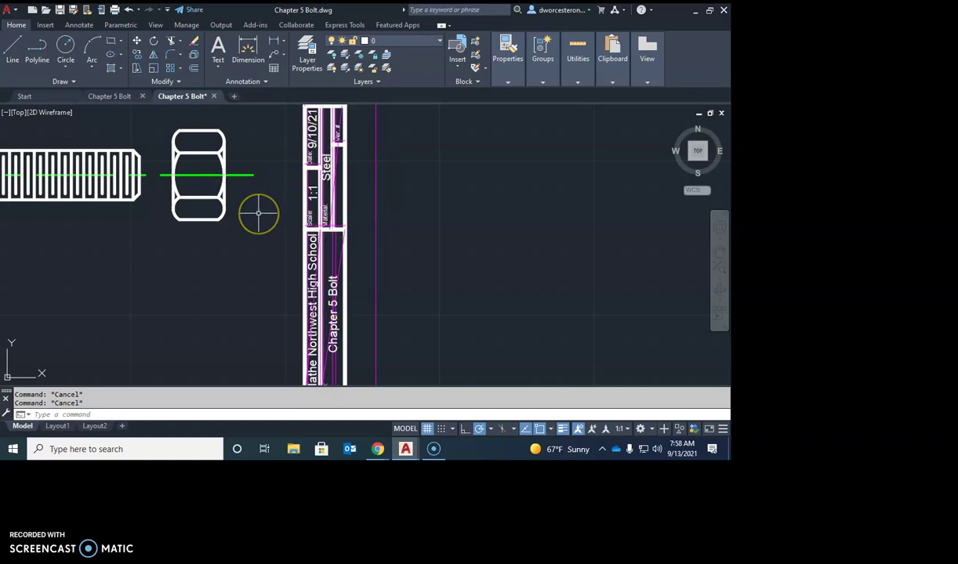
pyautogui.scroll(-1, 171, 214)
pyautogui.scroll(-1, 168, 218)
pyautogui.scroll(-1, 183, 233)
pyautogui.moveTo(182, 234)
pyautogui.mouseDown(button='middle')
pyautogui.moveTo(412, 246)
pyautogui.moveTo(385, 272)
pyautogui.moveTo(417, 302)
pyautogui.moveTo(412, 321)
pyautogui.mouseUp(button='middle')
# Zoom in on the hex head, threaded bolt and nut views.
pyautogui.scroll(1, 387, 246)
pyautogui.scroll(2, 387, 246)
pyautogui.scroll(2, 372, 271)
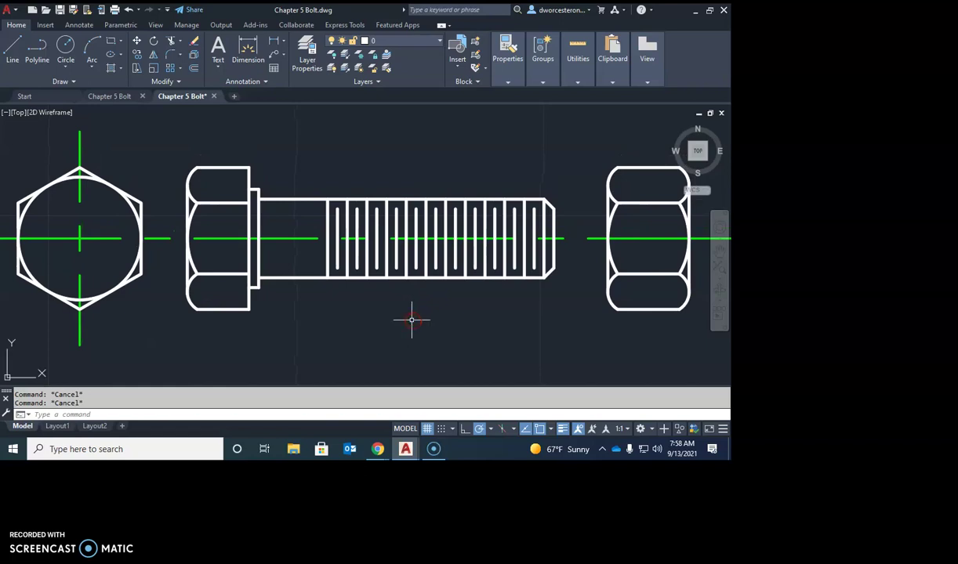